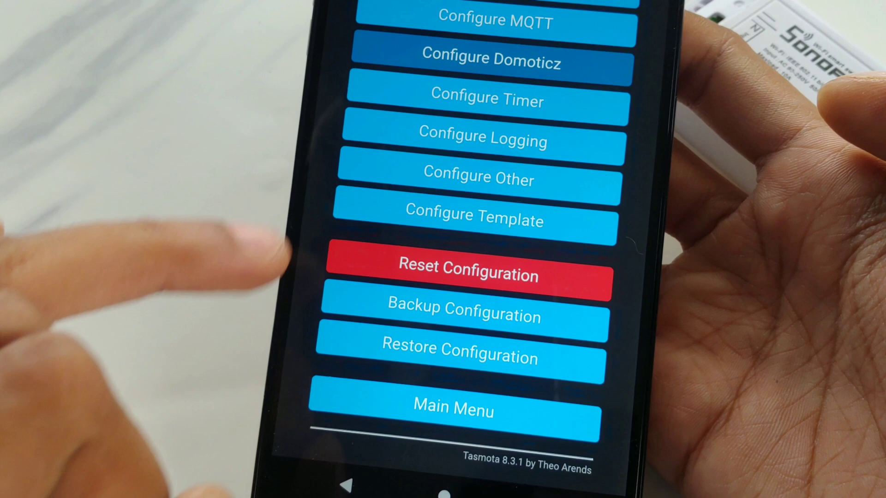
Open Configure Module from the Configuration menu to view the device's current module type
scroll(383, 121, "up", 3)
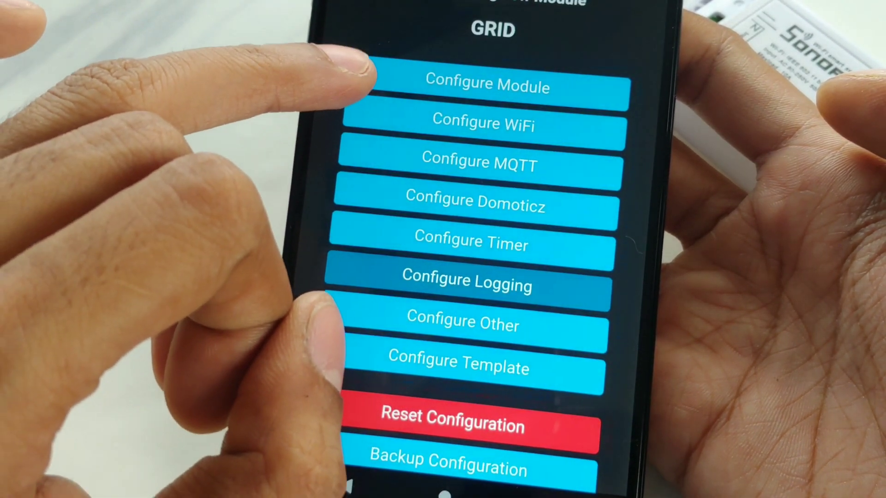
left_click(368, 73)
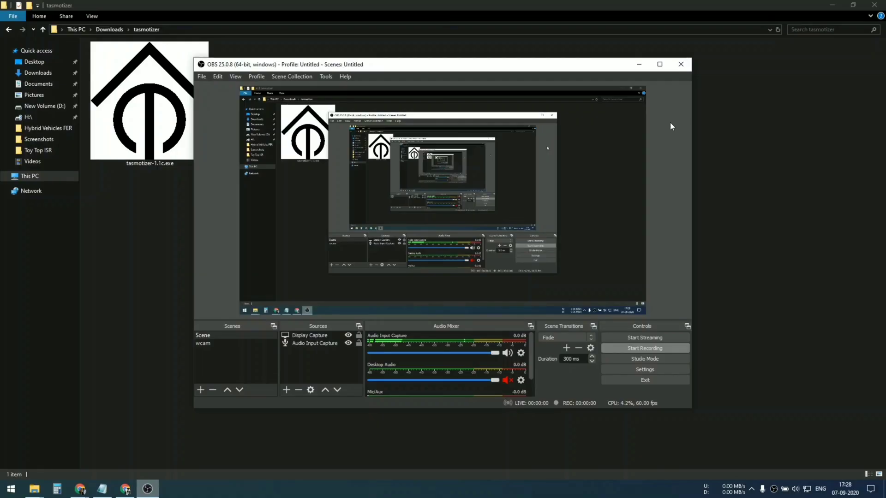
Minimize the OBS recording window to reveal the Tasmotizer folder
left_click(644, 67)
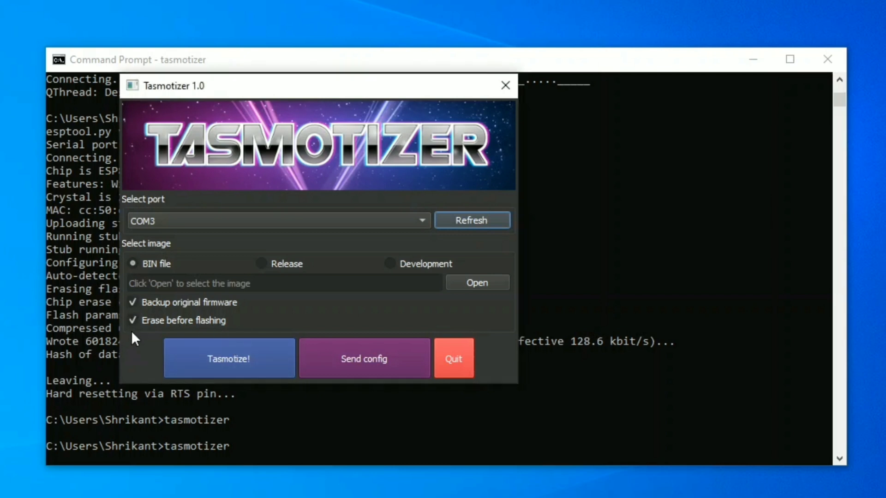
Flash the Release tasmota.bin [587kB] firmware while backing up the original firmware
left_click(259, 265)
left_click(291, 285)
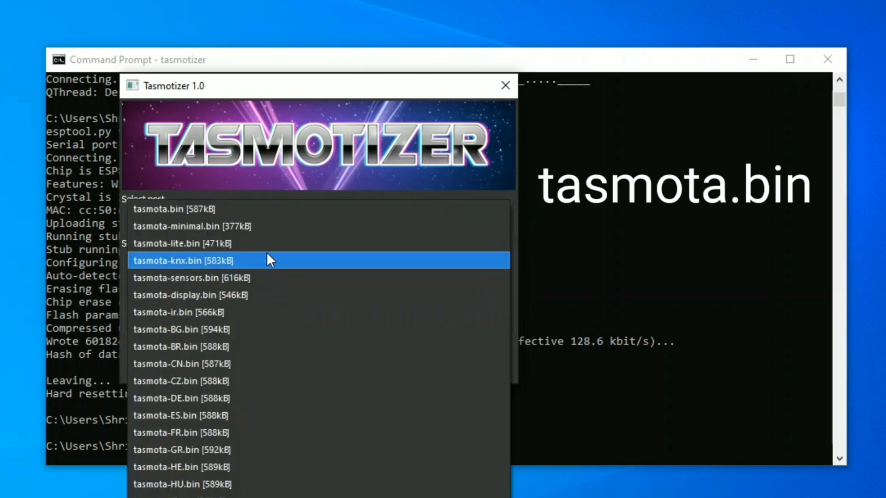
left_click(245, 209)
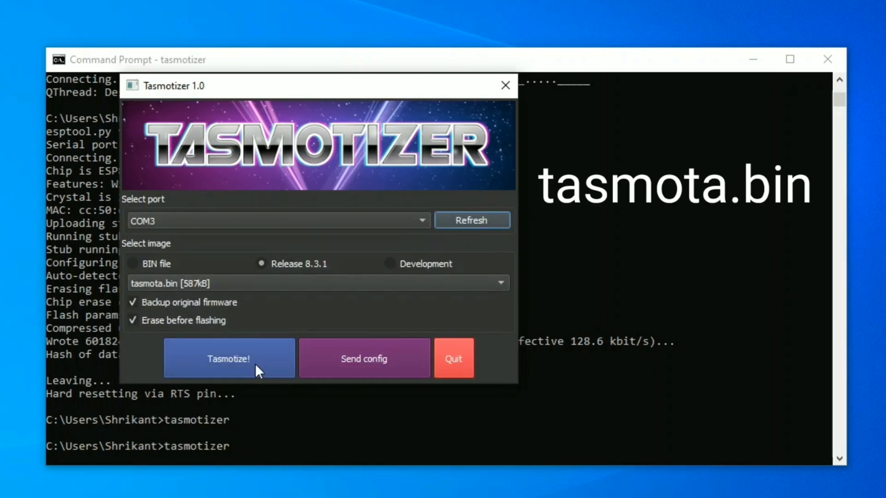
left_click(225, 364)
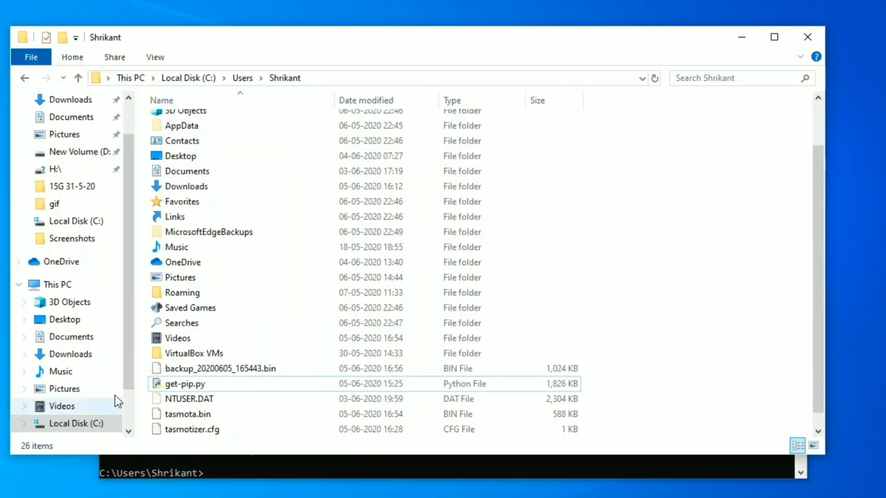
Rename the backup .bin to POW_R2 and paste it into the Sonoff img Backup folder
left_click(204, 369)
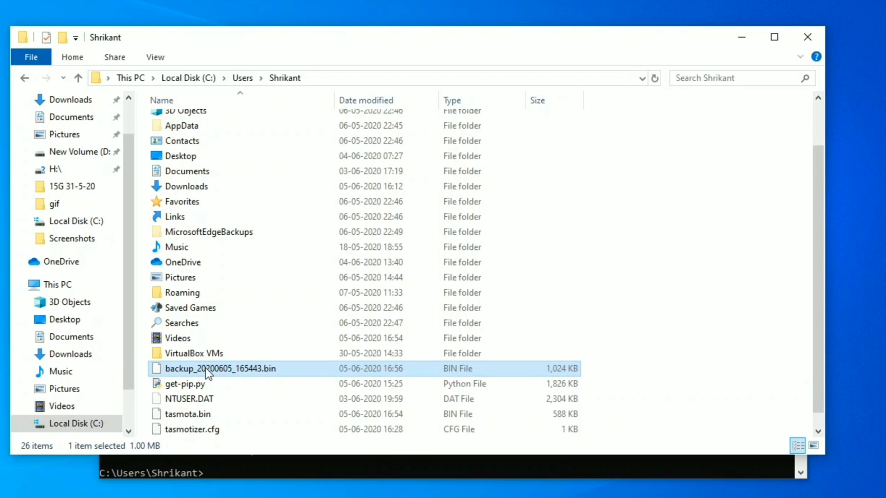
left_click(206, 367)
type("POW.bin")
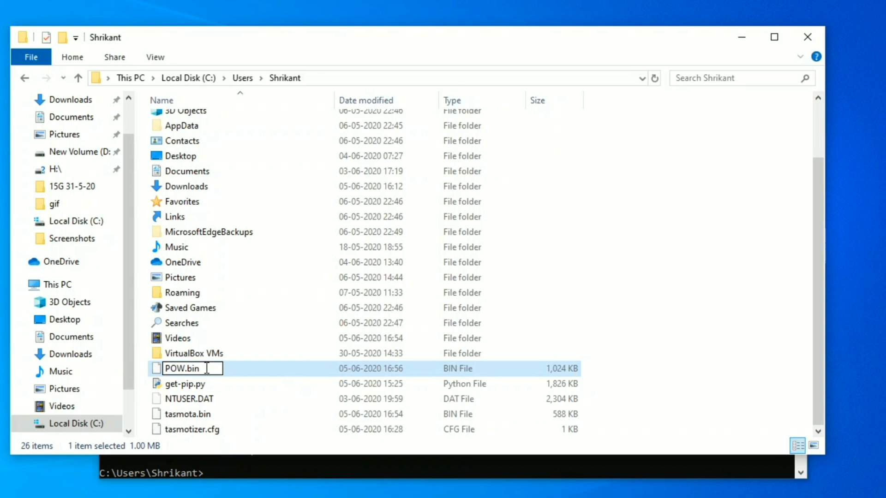
type("_R2")
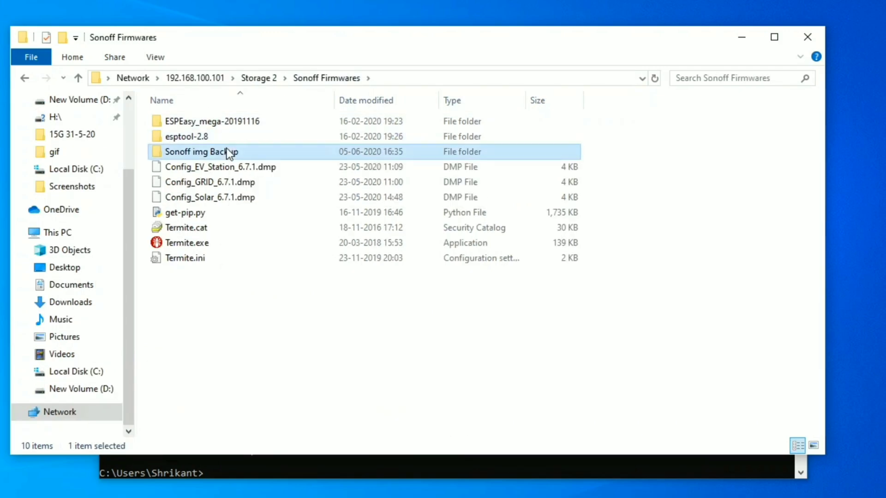
double_click(226, 149)
key("ctrl+v")
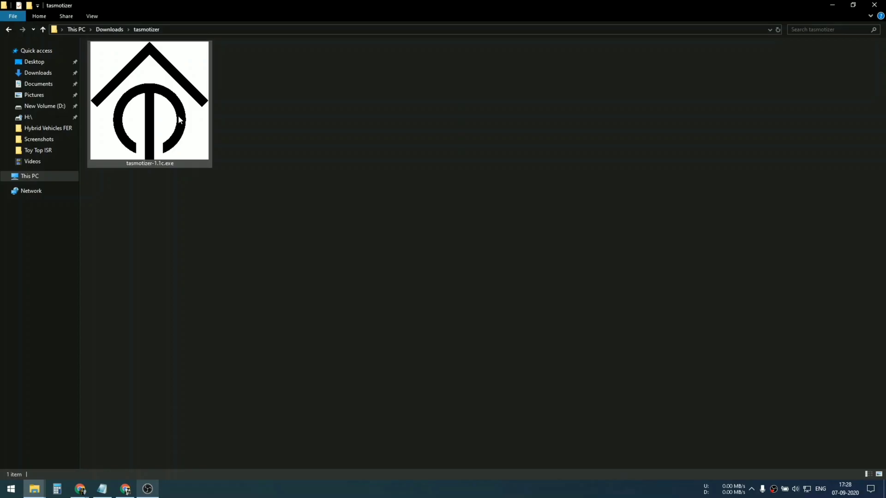
Launch tasmotizer-1.1c.exe, flash Release tasmota.bin [587kB], confirm the success message and quit
left_click(182, 118)
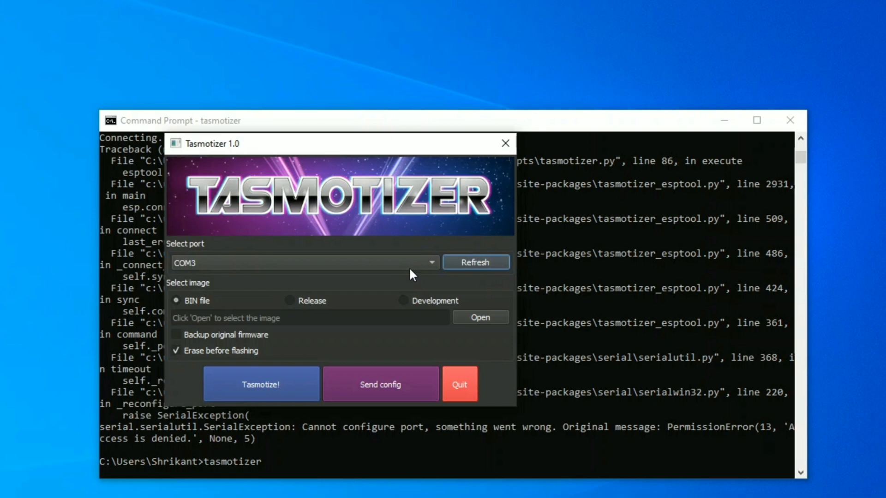
left_click(312, 302)
left_click(344, 317)
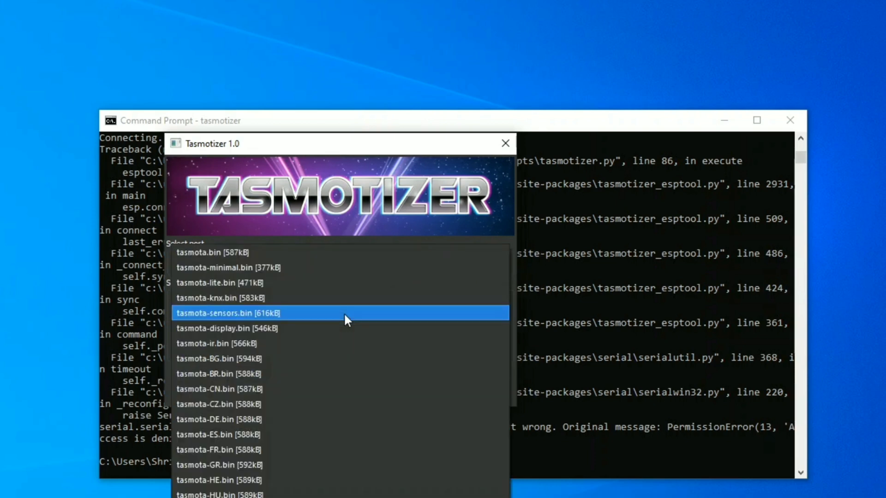
left_click(323, 252)
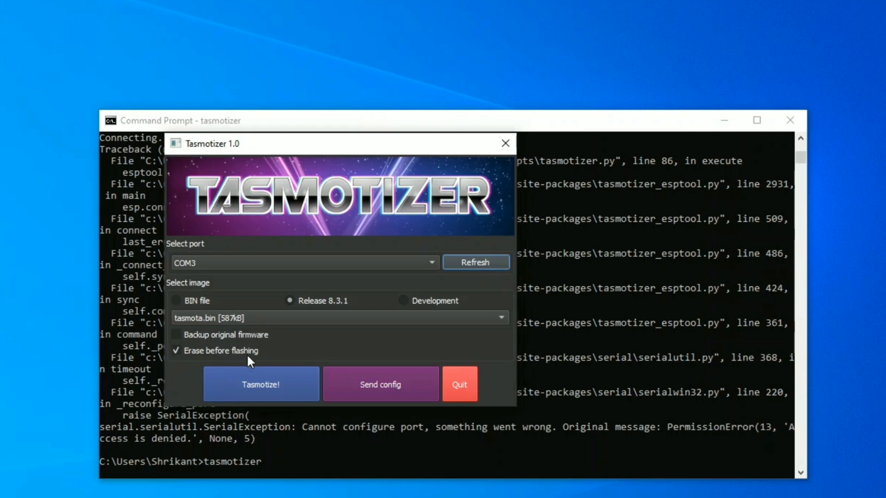
left_click(280, 384)
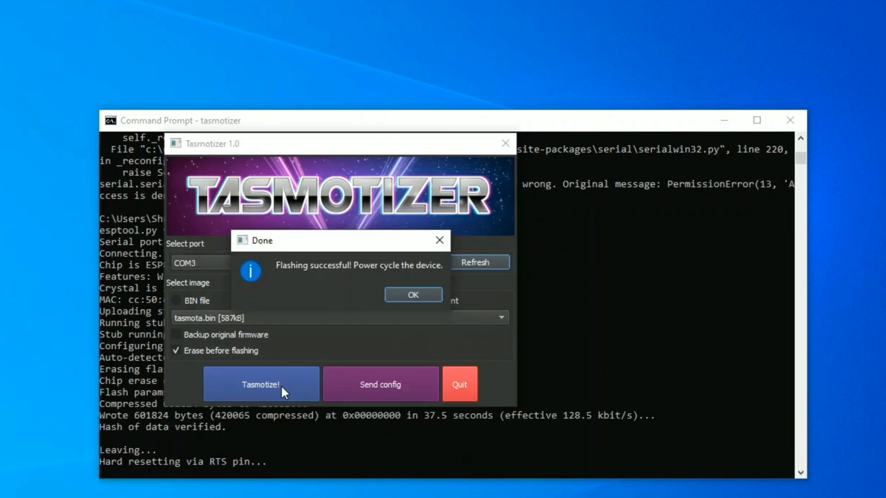
left_click(429, 294)
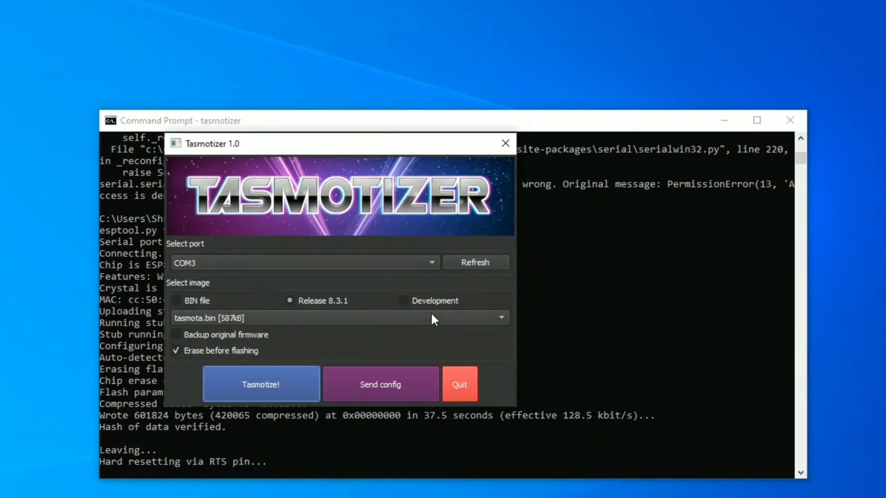
left_click(466, 391)
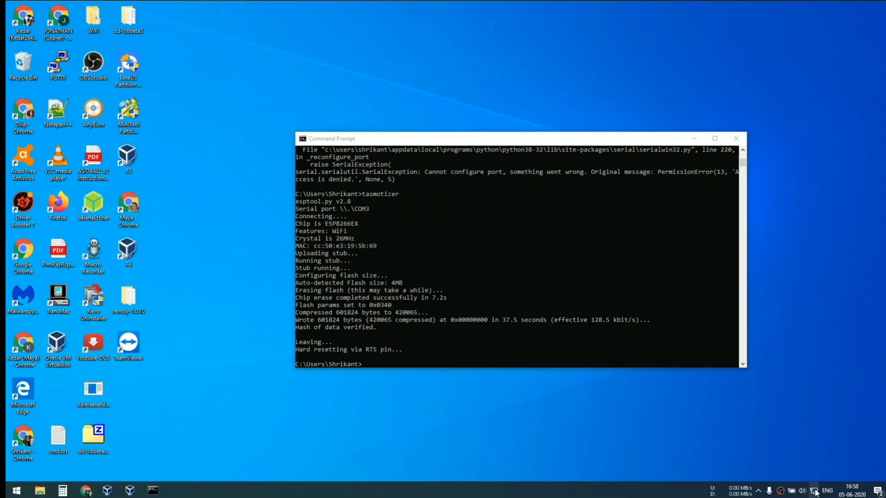
Disable the Ethernet 2 adapter in Network Connections after reviewing the Ethernet settings
left_click(814, 491)
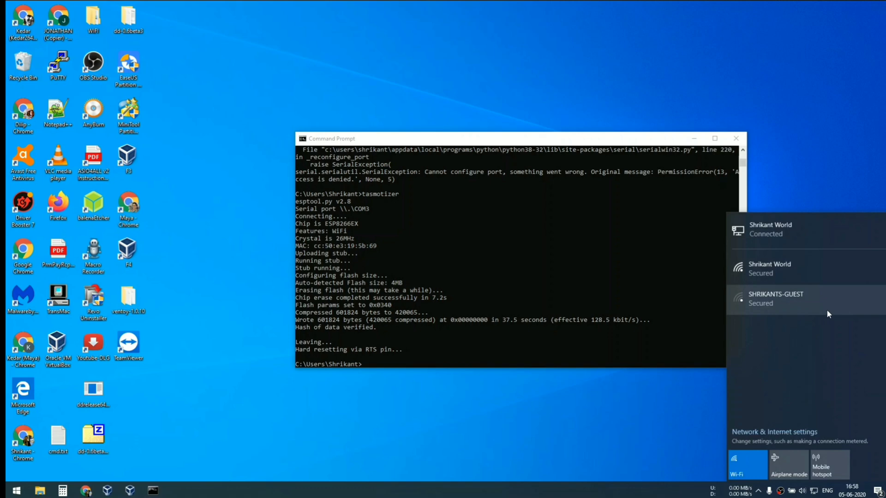
left_click(774, 231)
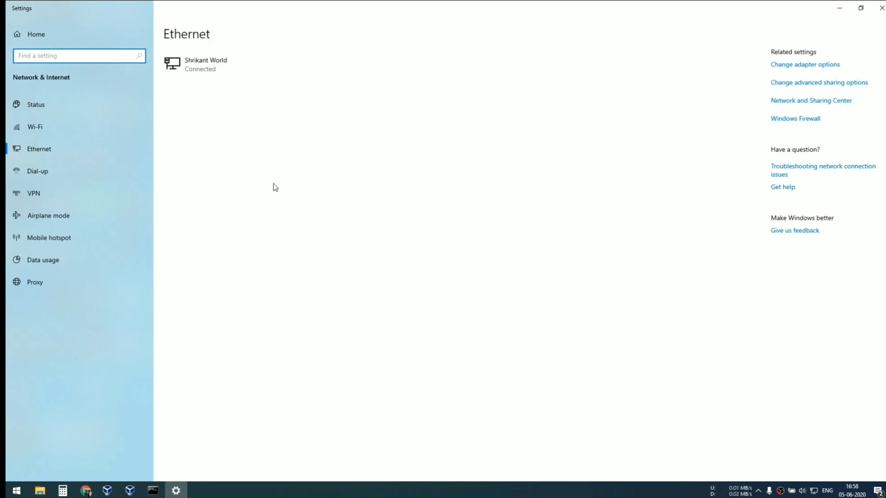
left_click(195, 68)
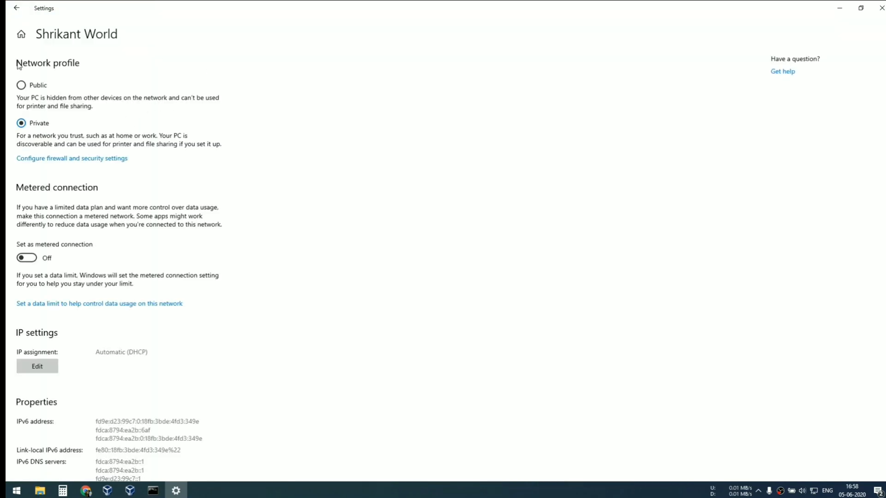
left_click(16, 8)
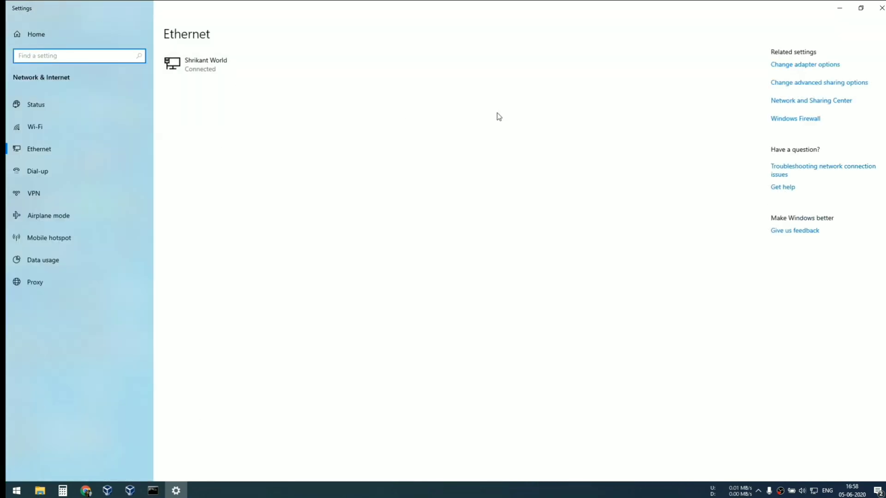
left_click(801, 65)
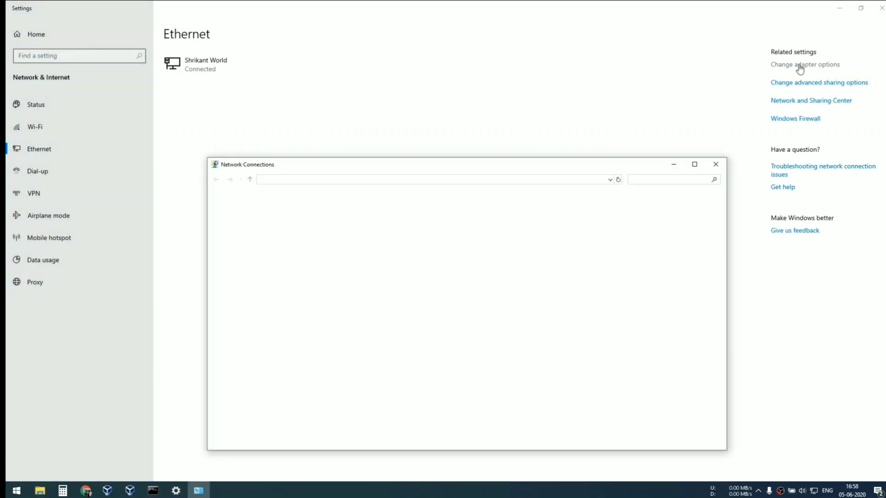
right_click(245, 217)
left_click(266, 224)
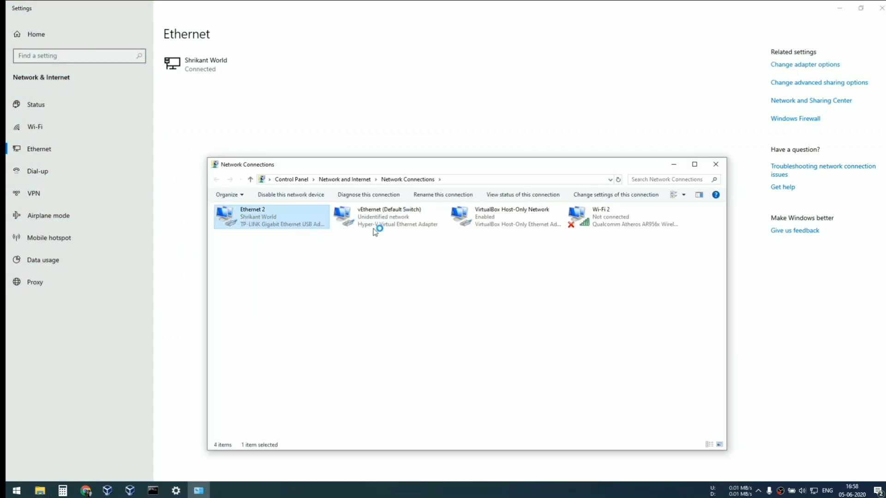
left_click(838, 4)
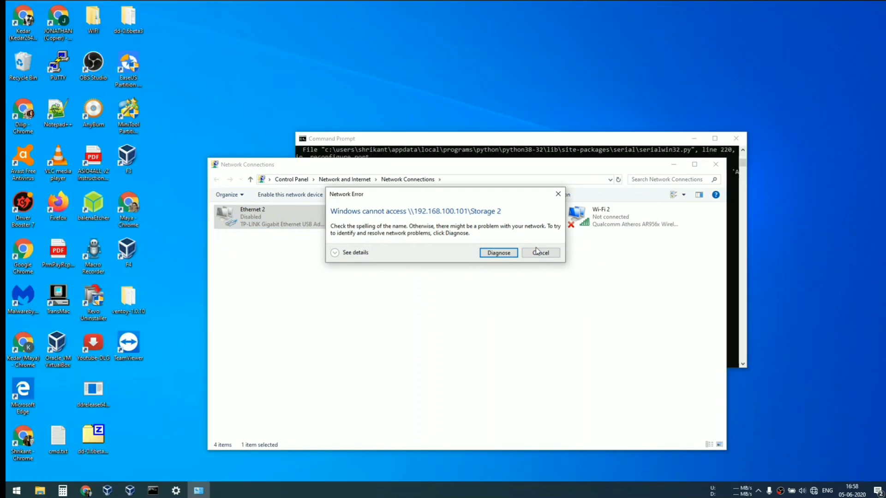
left_click(540, 253)
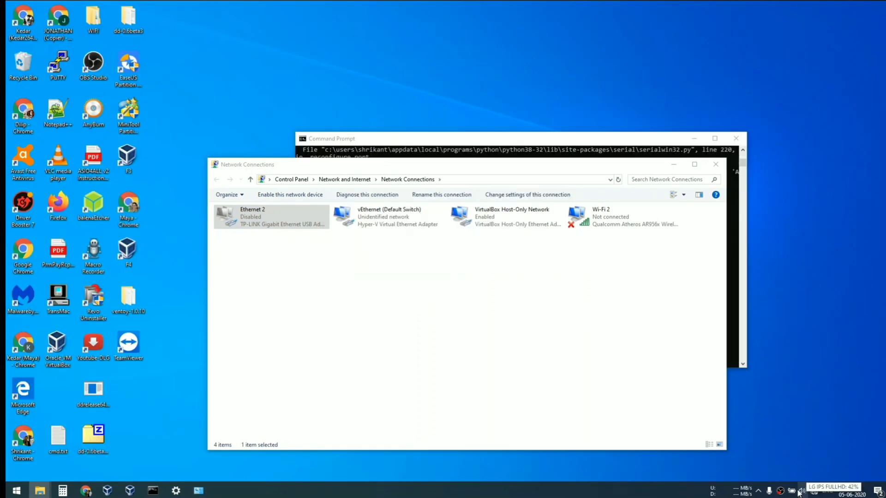
Join the open tasmota_195B69-7017 Wi-Fi network and minimize the Network Connections window
left_click(813, 491)
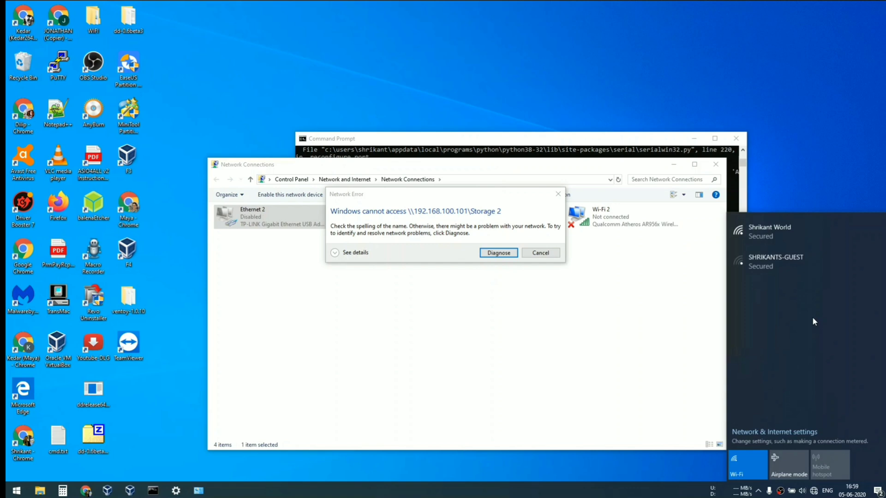
left_click(546, 253)
left_click(814, 490)
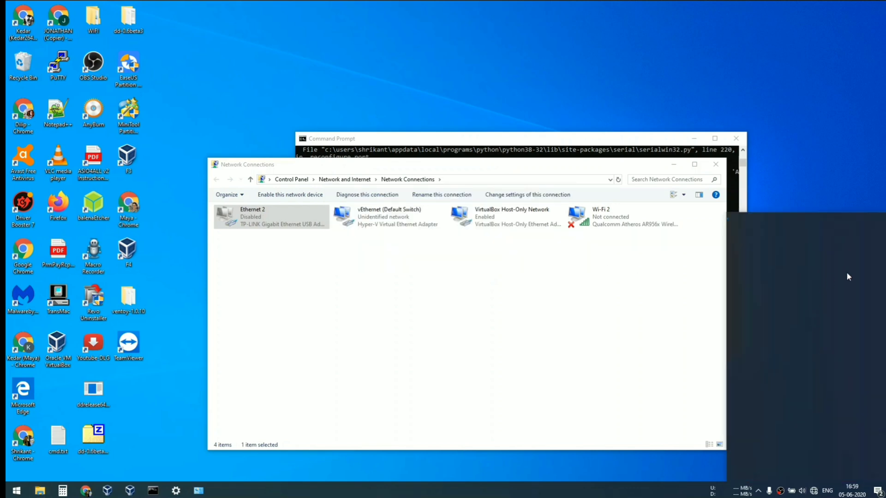
left_click(762, 256)
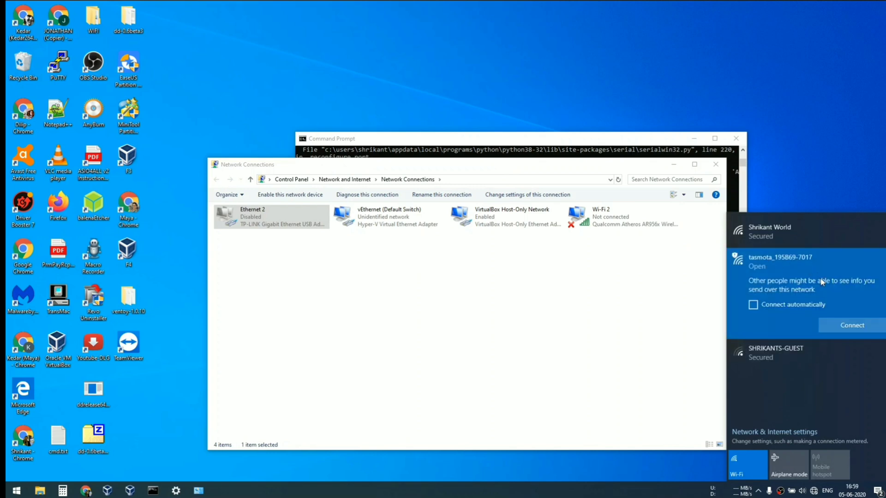
left_click(848, 326)
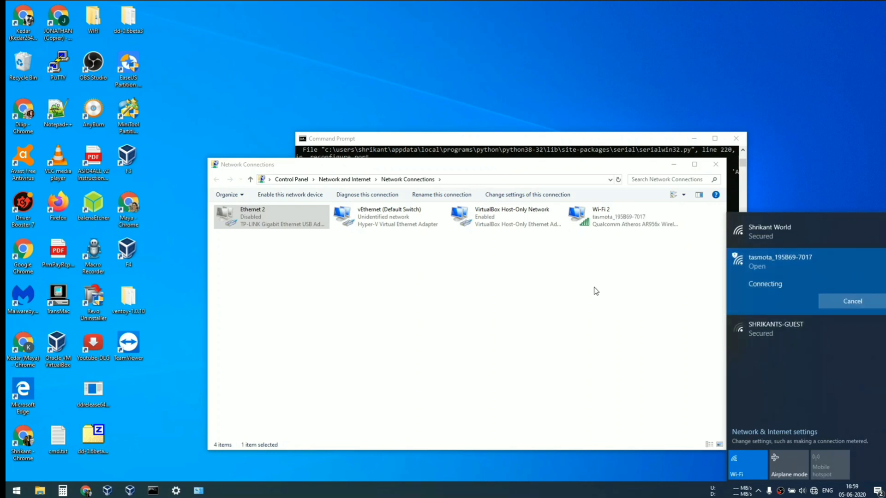
left_click(673, 165)
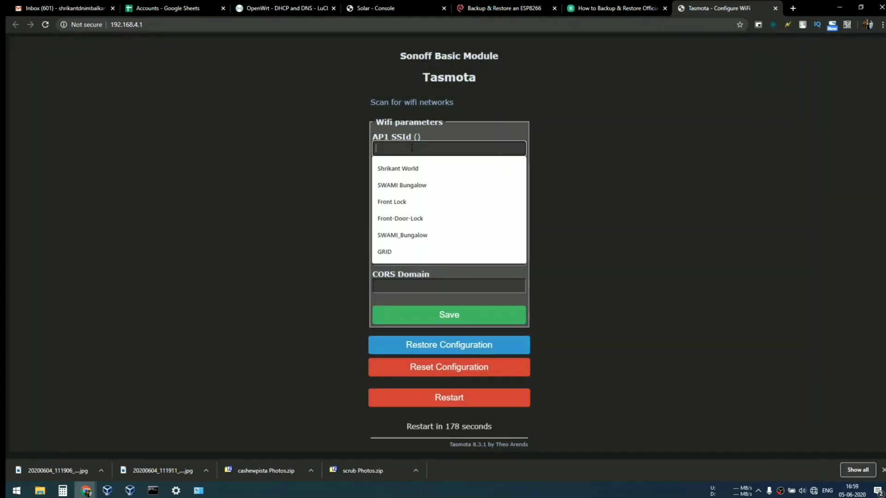
Set the home network as SSID 1 with its AP1 password and save the Wi-Fi settings
left_click(426, 174)
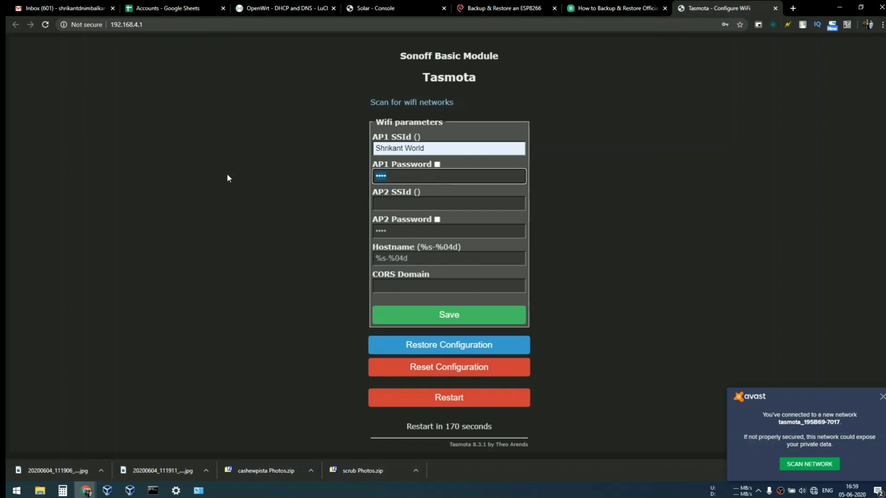
type("•••••••••••")
left_click(407, 315)
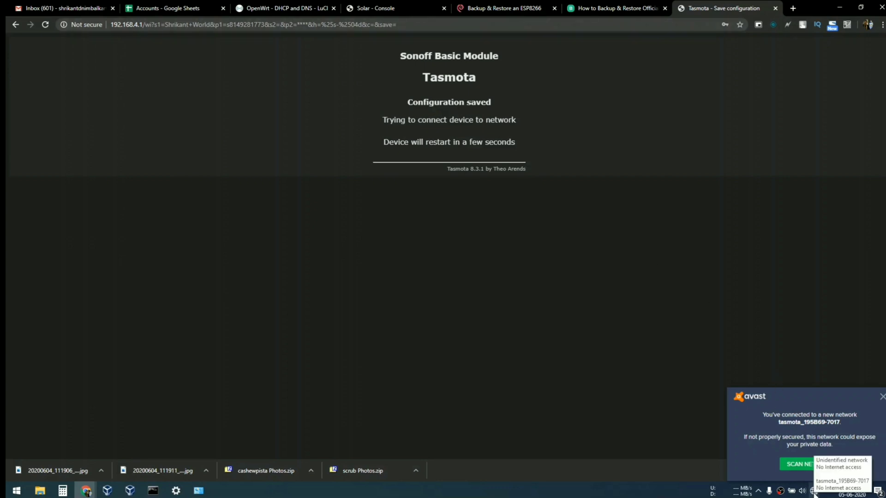
Check the Ethernet 2 adapter options, then switch to the OpenWrt DHCP and DNS page
left_click(198, 490)
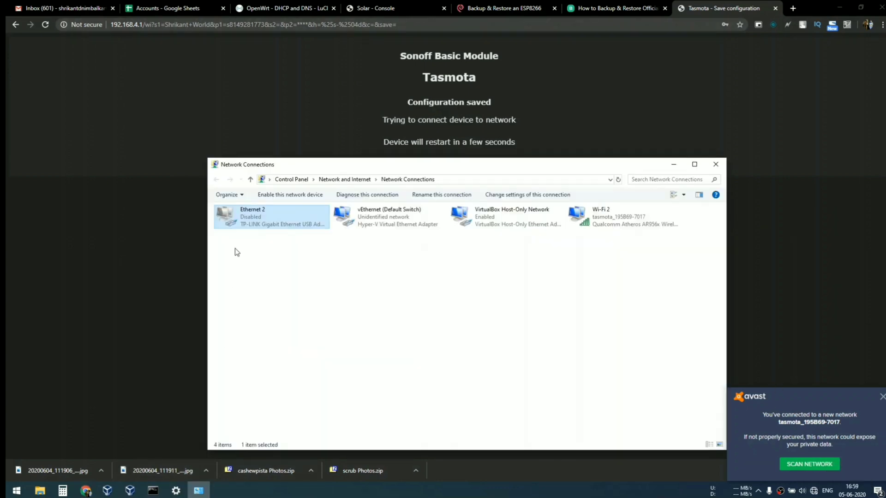
right_click(254, 221)
key("Escape")
left_click(134, 242)
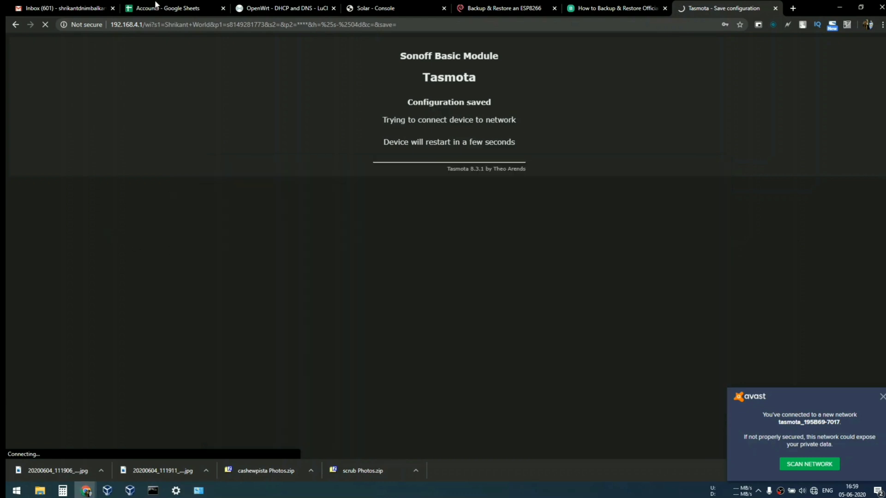
left_click(249, 5)
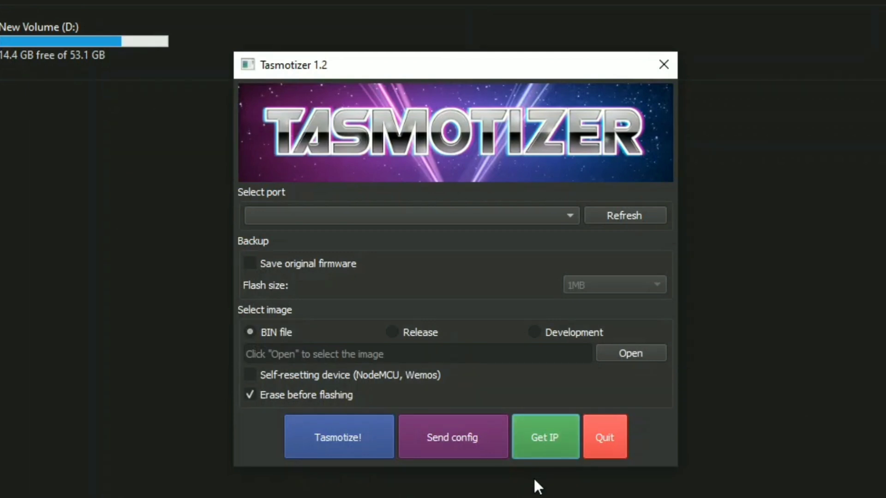
left_click(538, 447)
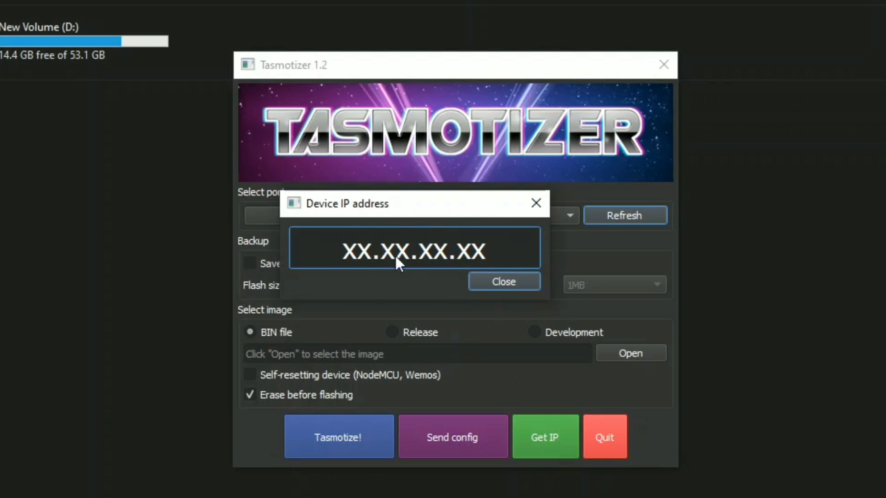
left_click(508, 280)
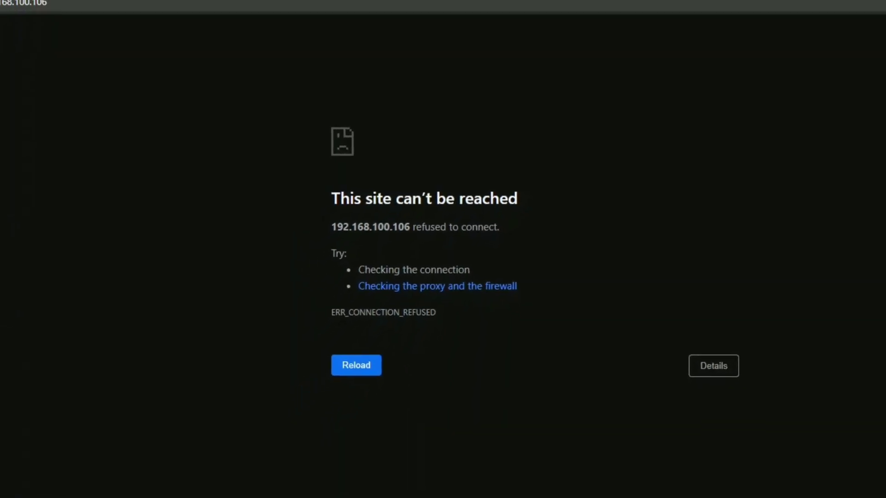
Reload the device at 192.168.100.106, toggle the relay on and off twice, then open Configure Module
left_click(364, 366)
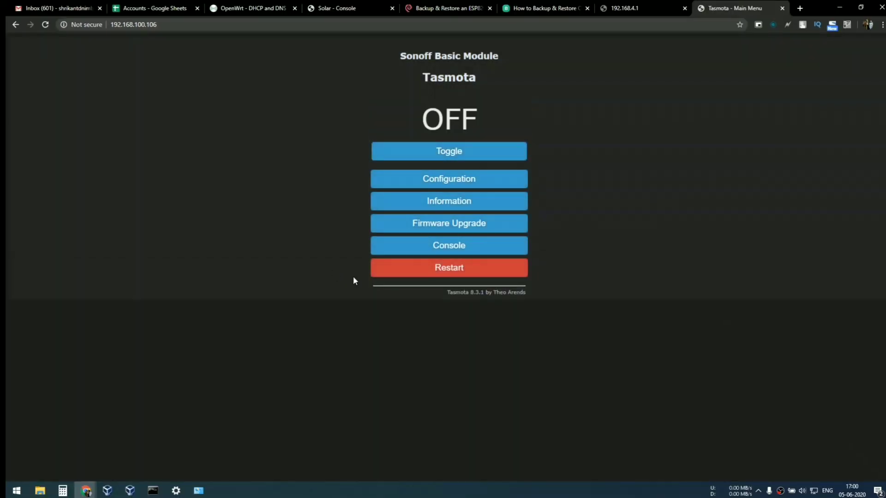
left_click(453, 150)
left_click(474, 150)
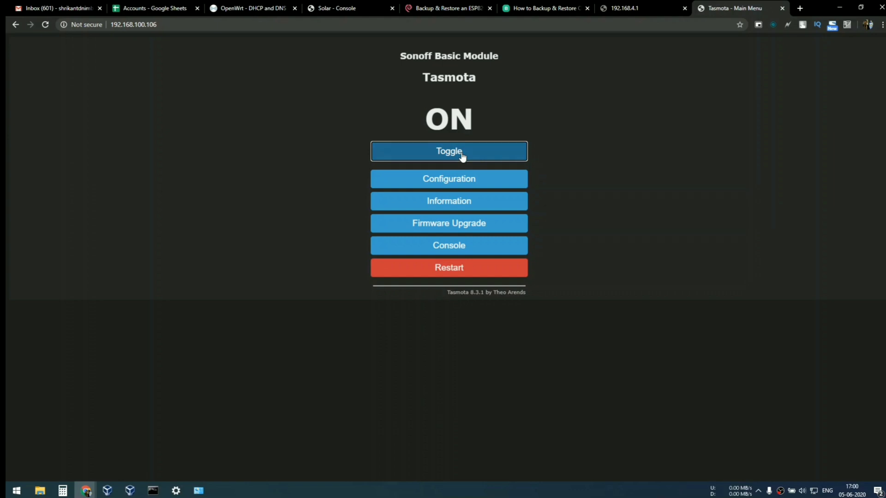
left_click(462, 157)
left_click(462, 157)
left_click(462, 157)
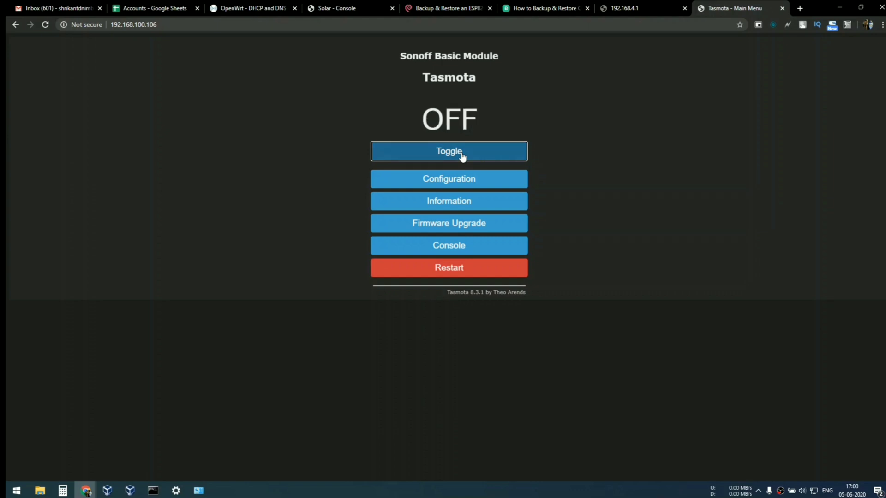
left_click(450, 183)
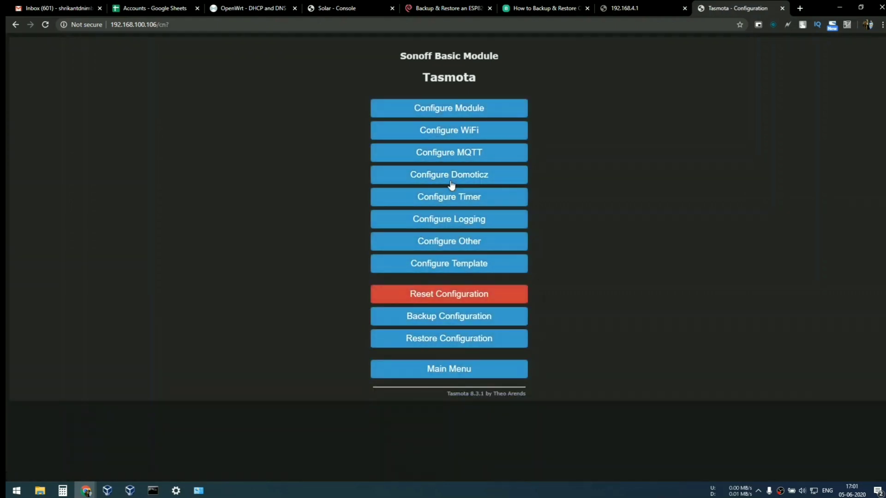
left_click(432, 114)
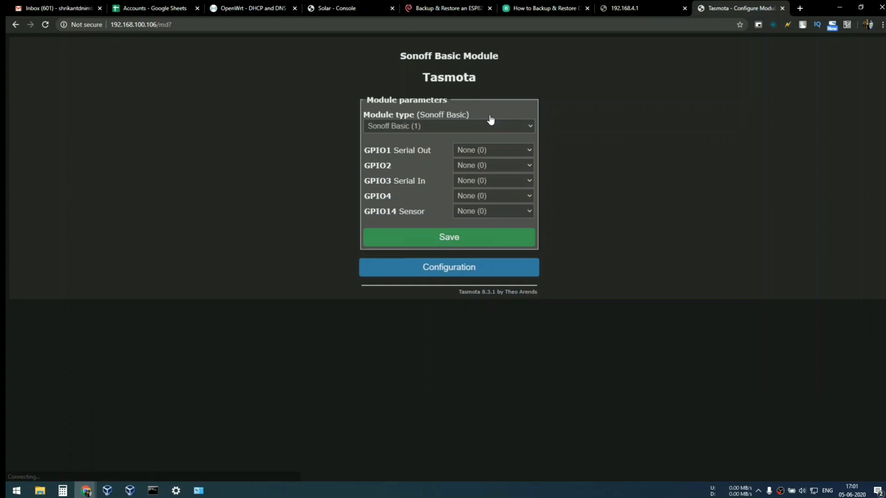
Change the Module type to Sonoff Pow R2 (43) and save
left_click(421, 130)
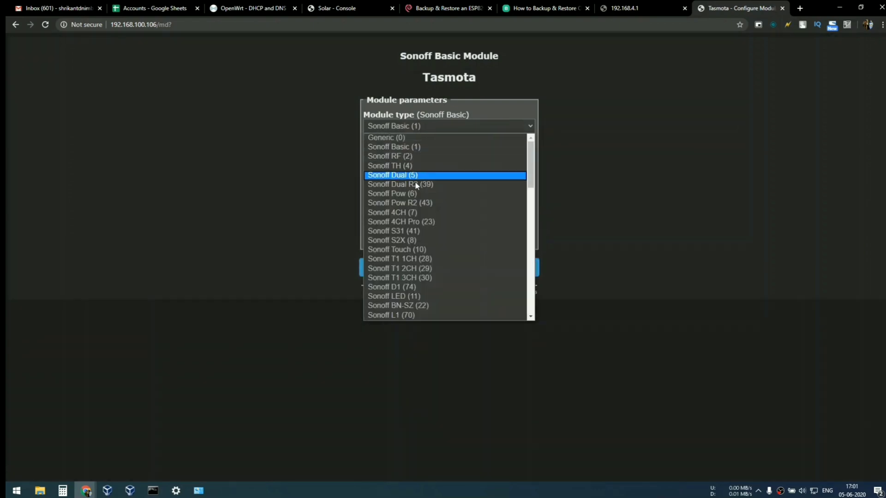
left_click(415, 203)
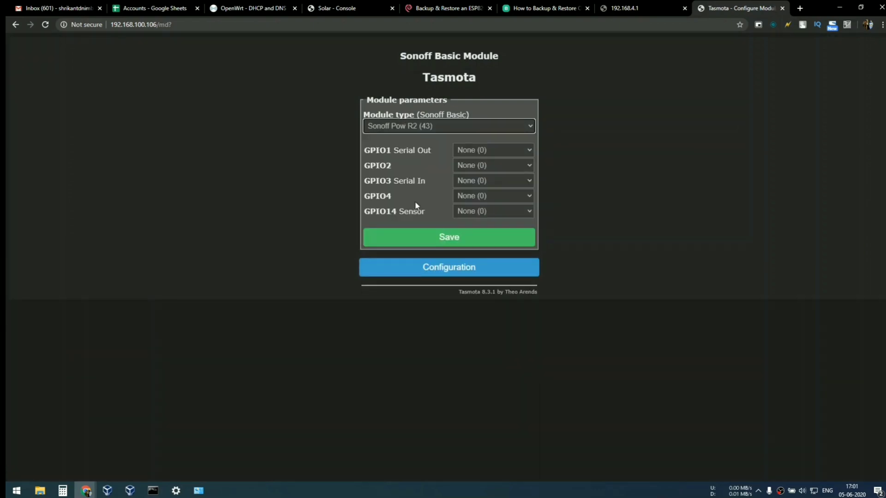
left_click(436, 236)
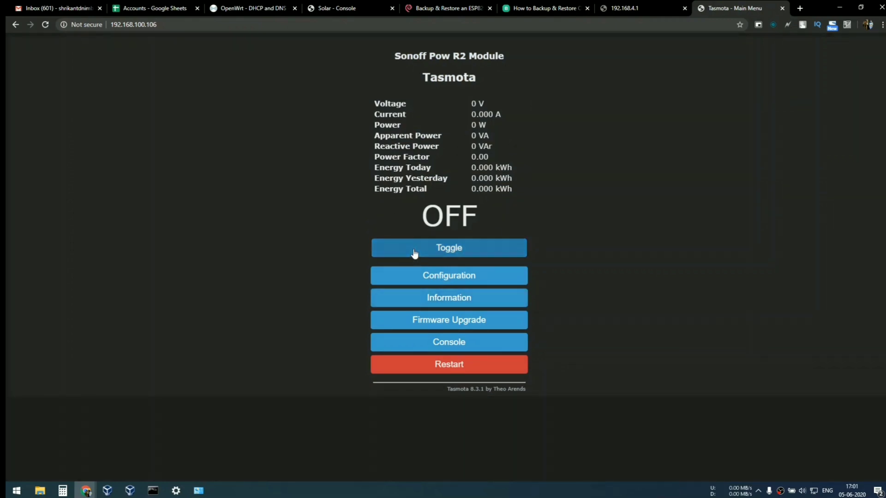
left_click(446, 248)
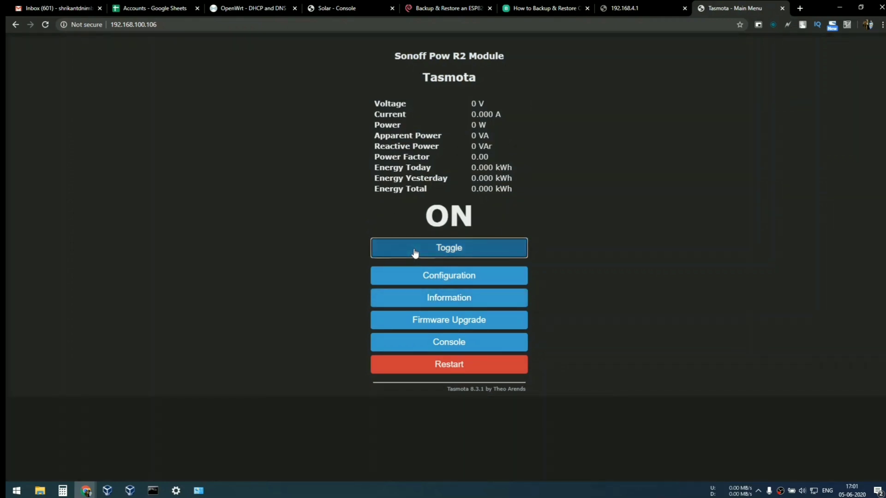
left_click(501, 254)
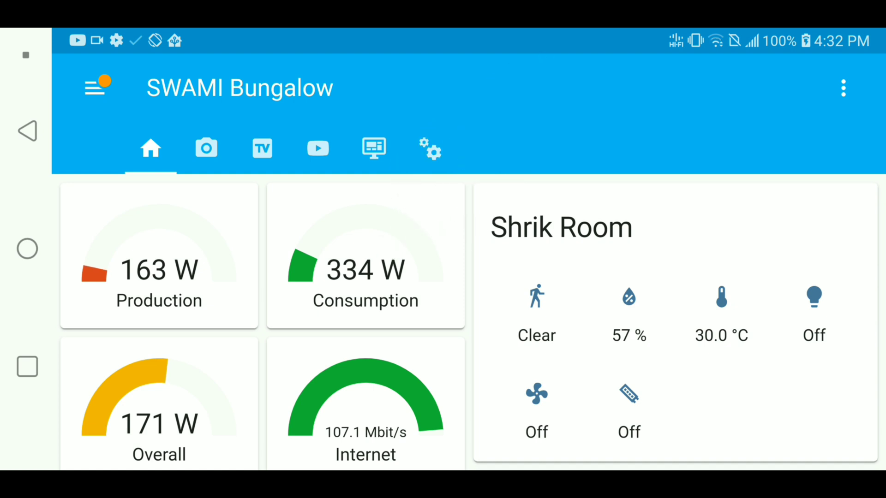
Switch the room card's light on and off, then its fan on and off
scroll(468, 253, "down", 1)
scroll(468, 253, "up", 1)
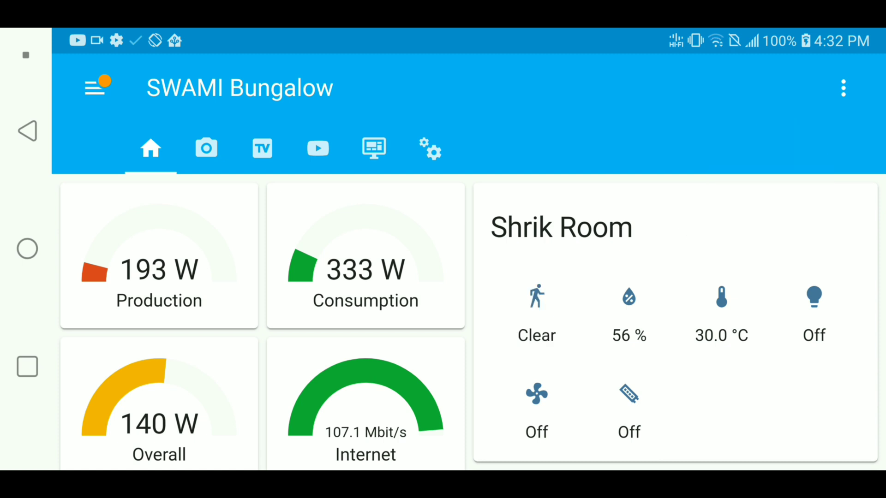
scroll(722, 314, "down", 1)
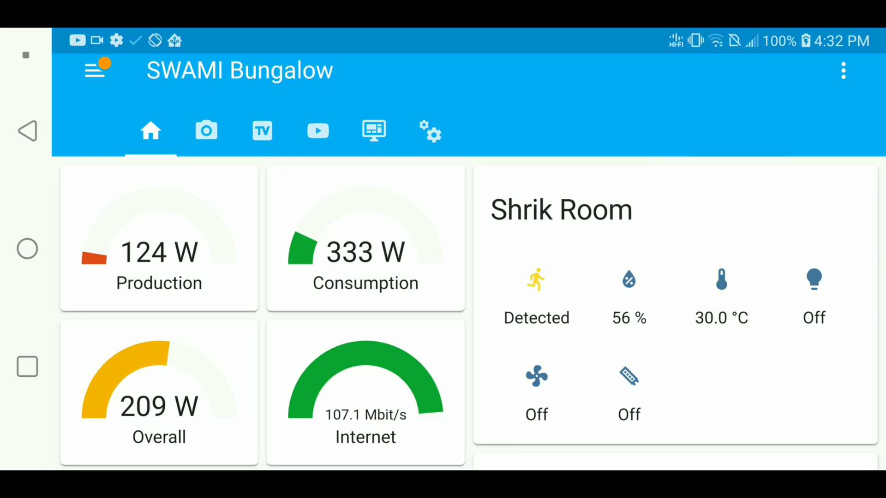
left_click(813, 295)
left_click(813, 295)
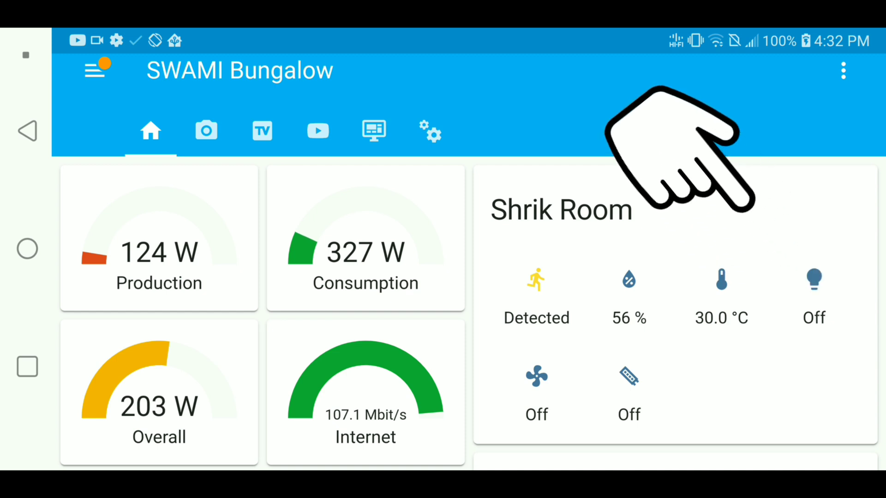
left_click(536, 376)
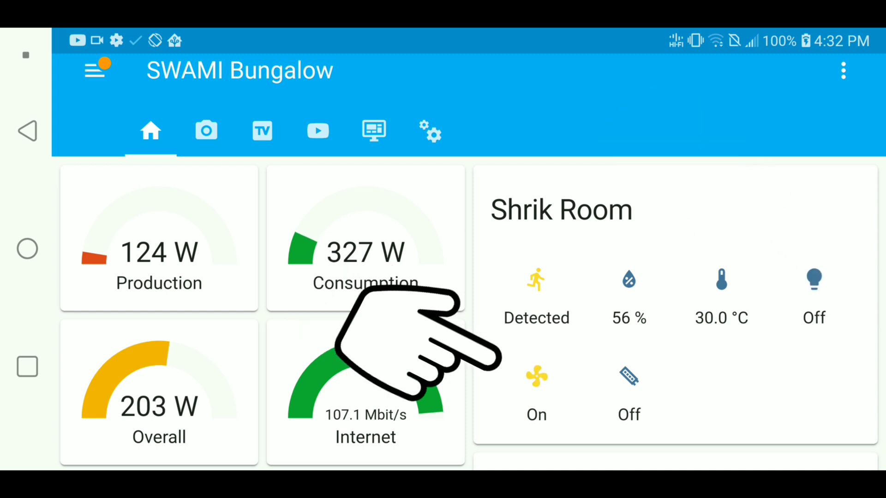
left_click(536, 376)
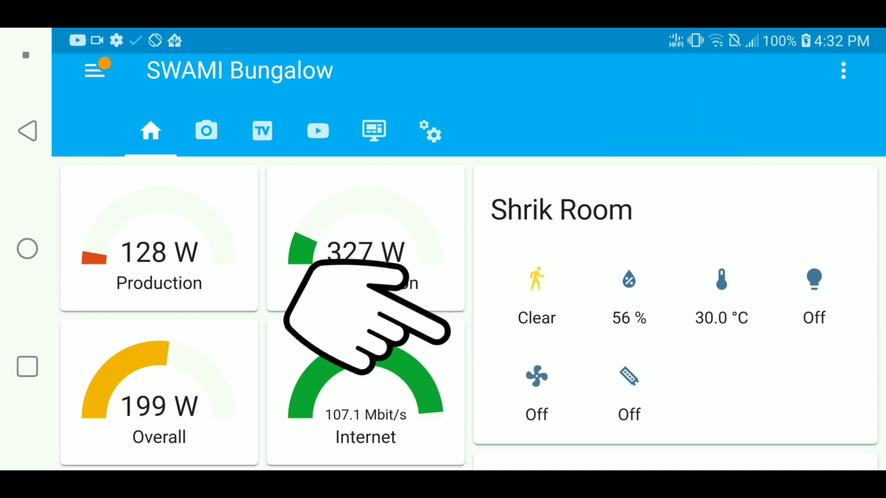
Scroll the Home Assistant dashboard, glance at the Camera view, then return to the Home gauges
scroll(443, 277, "down", 3)
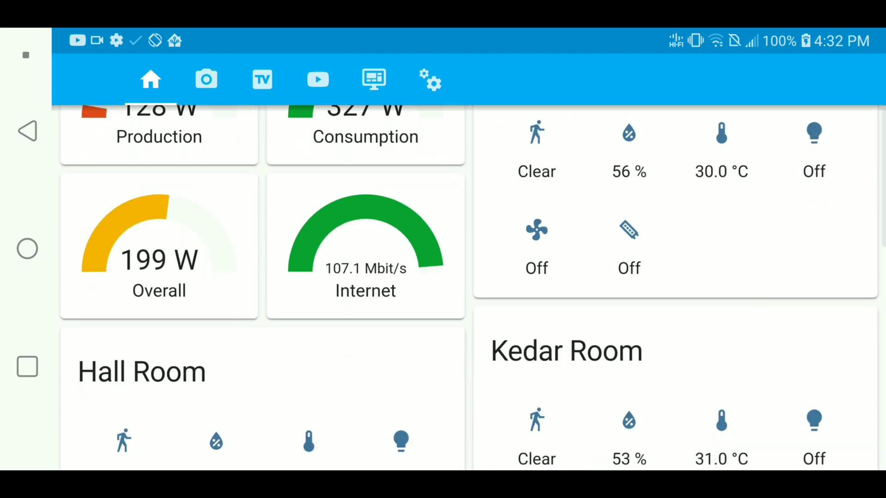
scroll(468, 286, "down", 3)
scroll(468, 285, "down", 2)
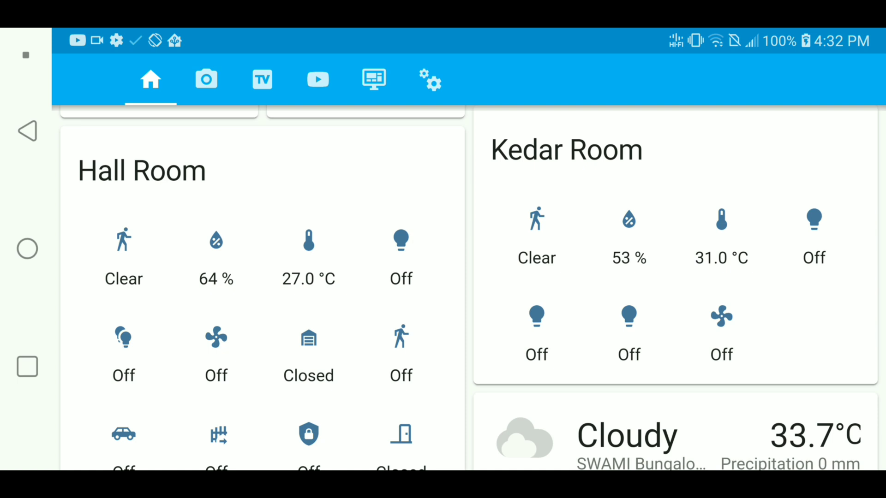
scroll(468, 286, "up", 1)
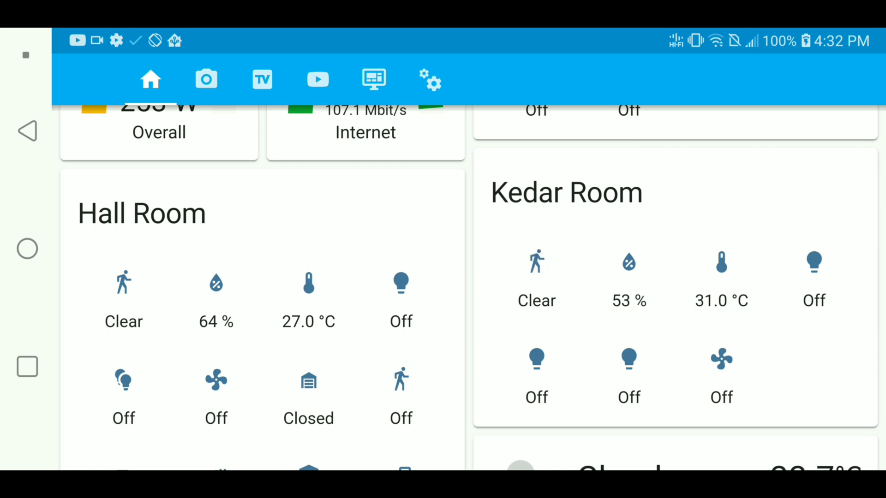
left_click(206, 80)
left_click(151, 148)
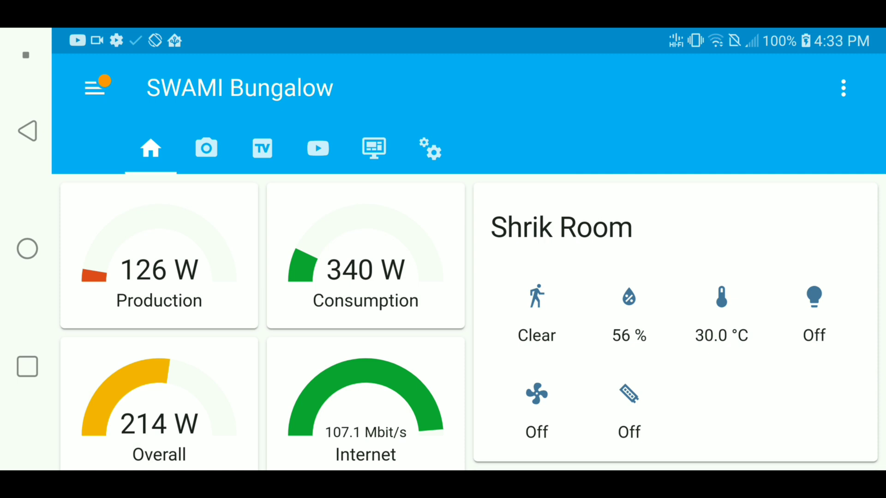
Flip through the Camera, TV and Google Home media views, then select the Announcement text field
left_click(206, 148)
left_click(262, 148)
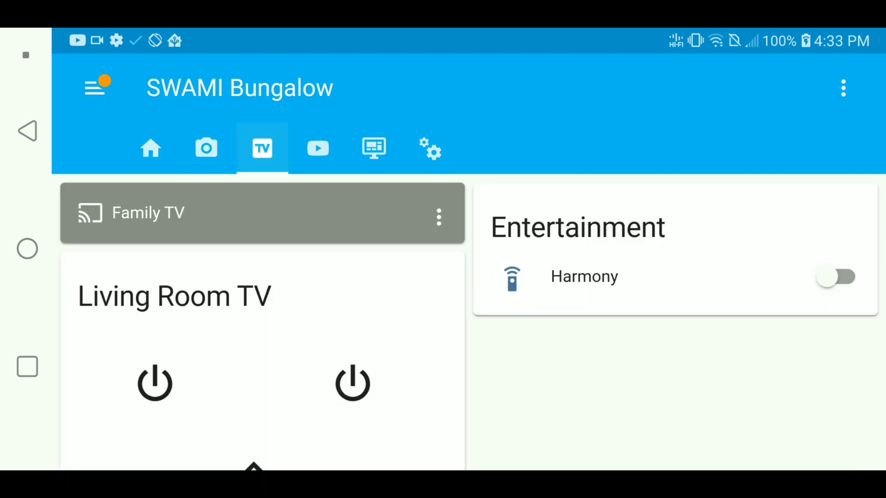
left_click(318, 148)
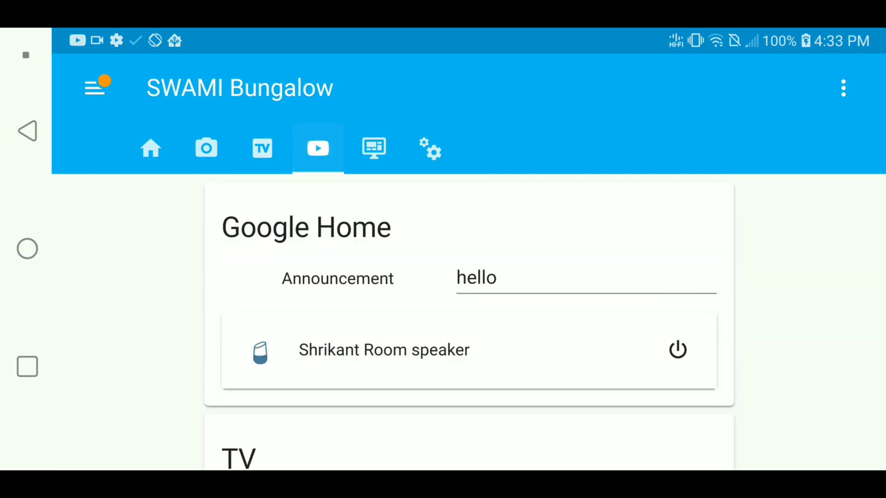
scroll(468, 277, "down", 2)
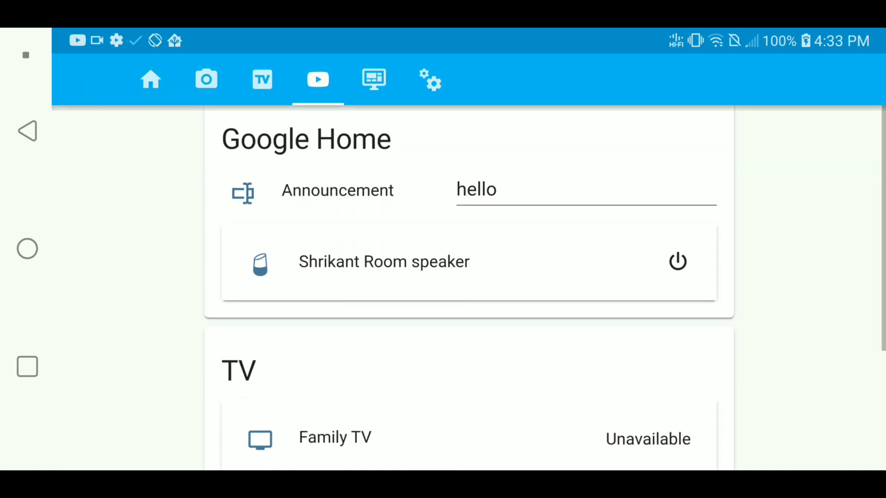
left_click(497, 191)
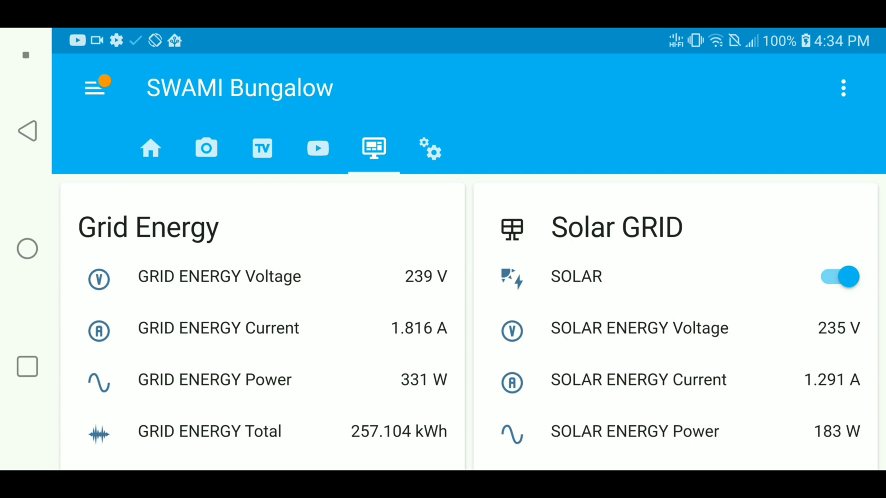
Review the Grid Energy and Solar GRID voltage, current and power cards, then return Home
scroll(468, 286, "down", 3)
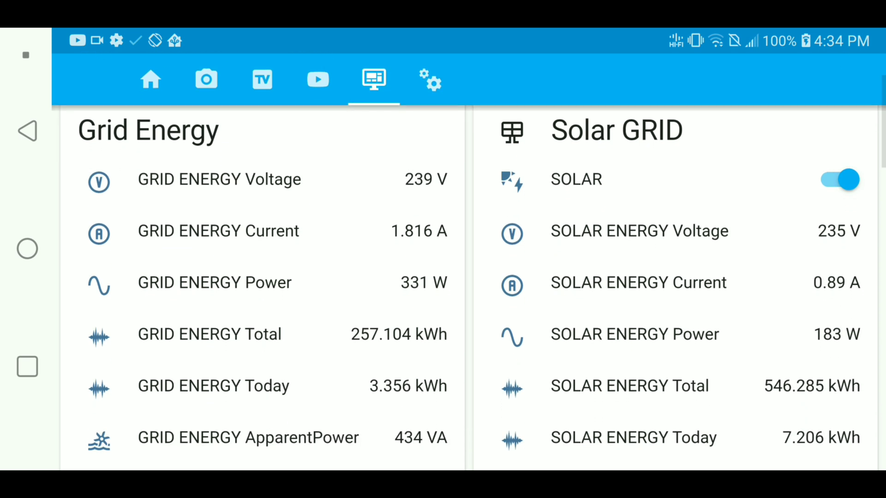
scroll(468, 286, "down", 2)
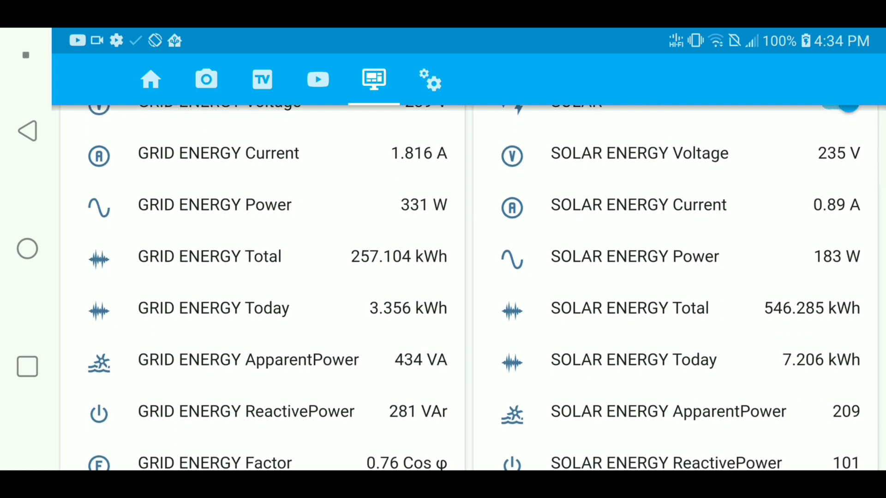
scroll(468, 286, "down", 2)
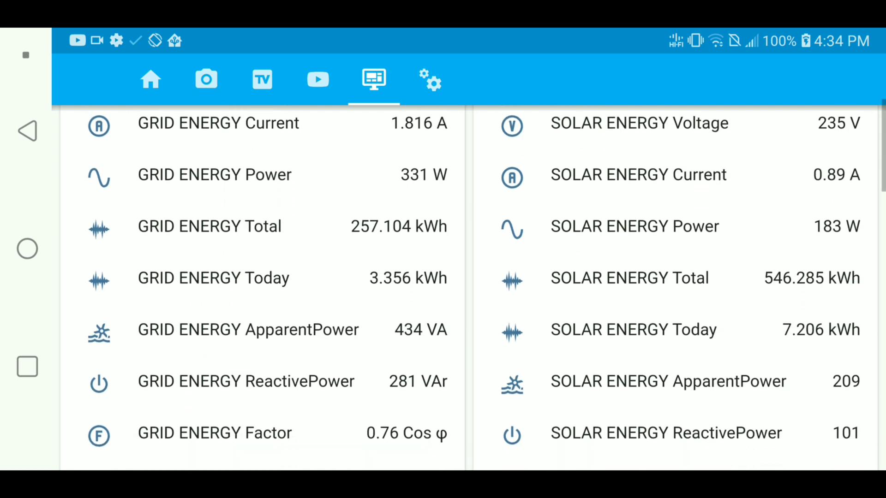
scroll(468, 286, "down", 2)
scroll(469, 286, "down", 1)
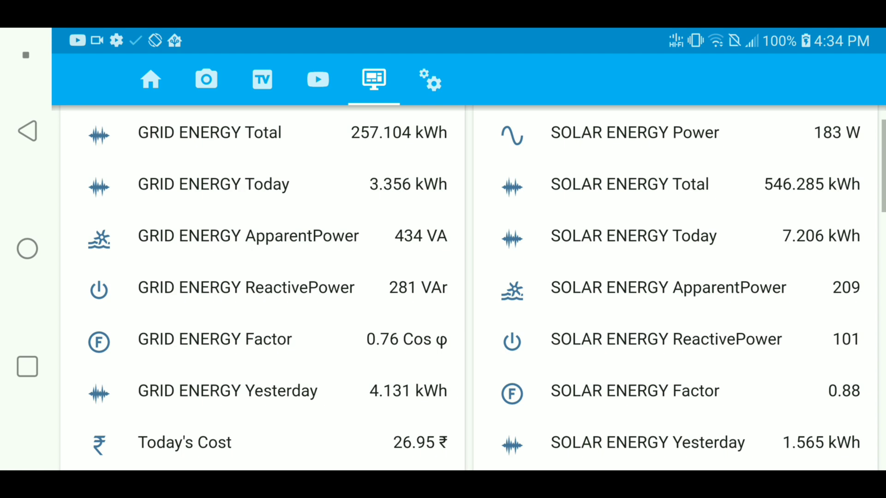
scroll(468, 286, "up", 8)
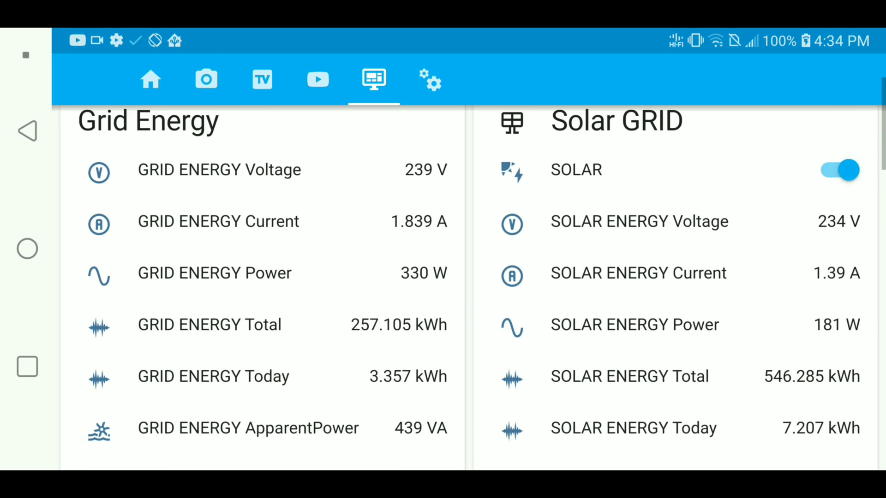
scroll(468, 286, "down", 7)
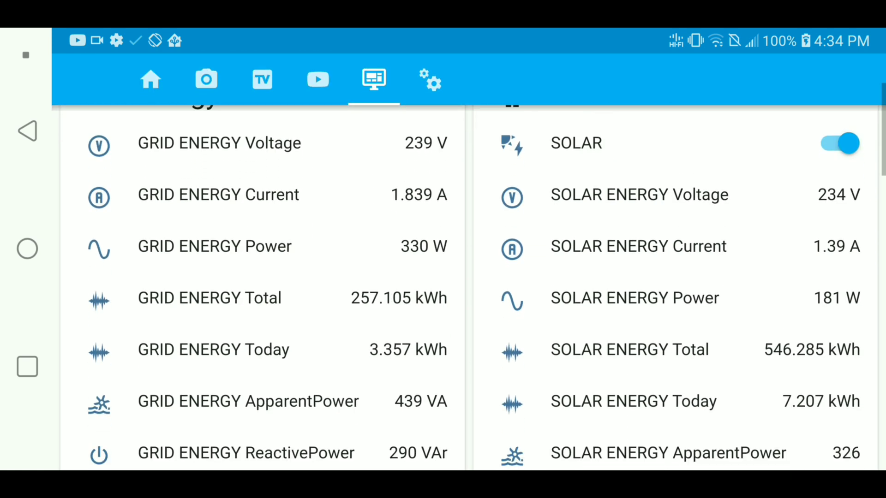
scroll(468, 286, "down", 2)
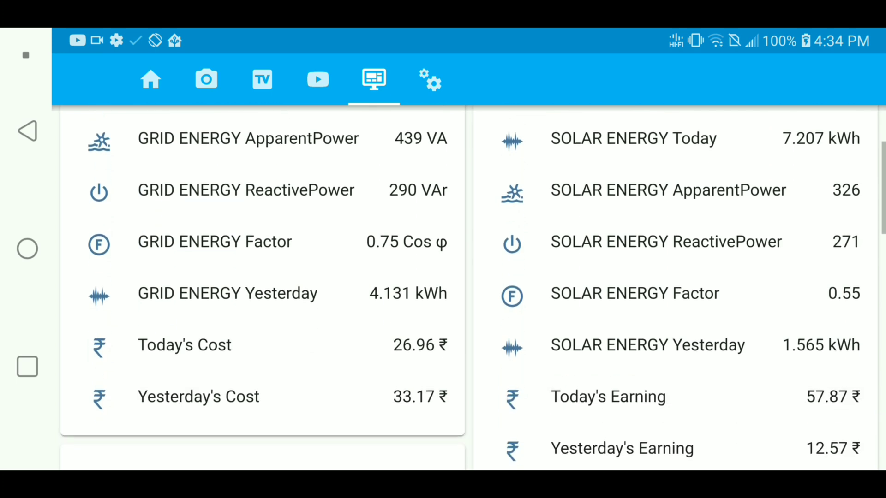
scroll(468, 286, "up", 5)
scroll(468, 286, "up", 4)
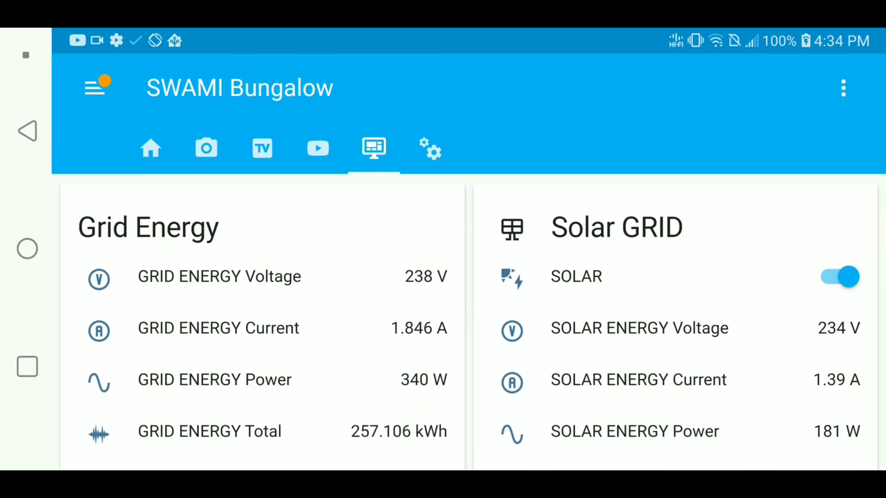
left_click(150, 148)
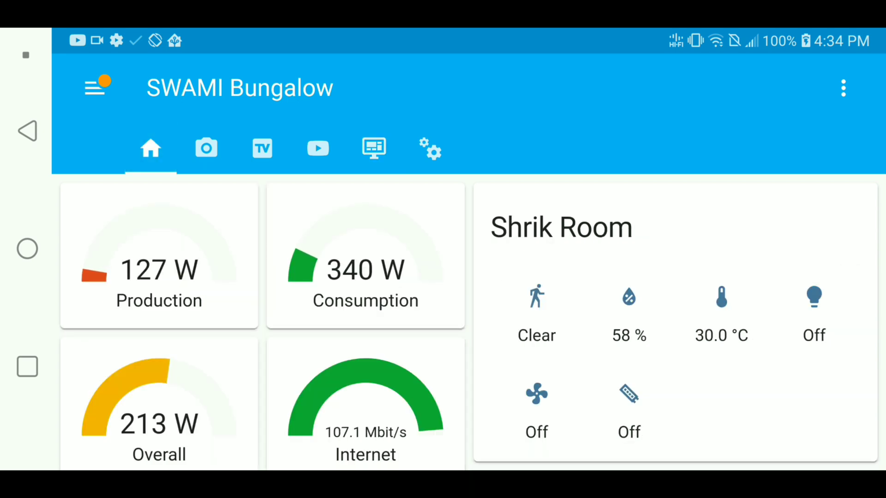
Set the subscribed Sonoff creator's channel notifications to All
scroll(468, 285, "down", 1)
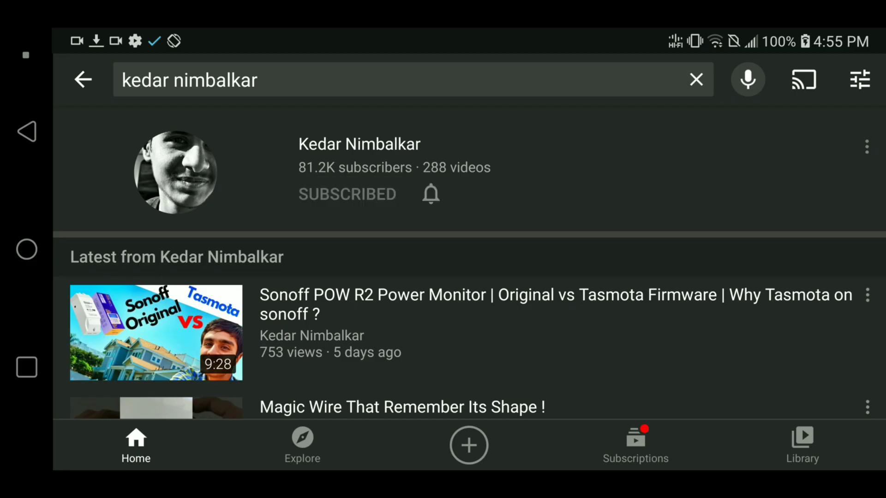
left_click(431, 194)
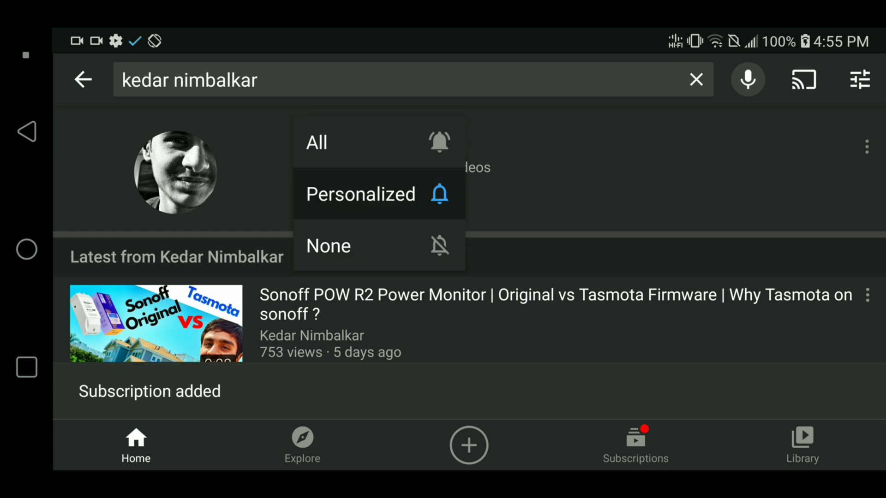
left_click(350, 142)
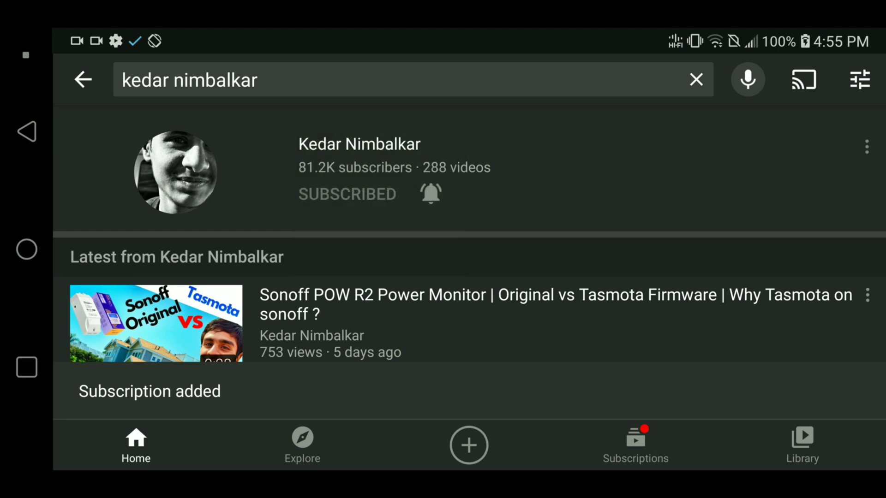
Open the channel's VIDEOS list and browse its uploads, starting with Sonoff POW R2 Original vs Tasmota
left_click(358, 156)
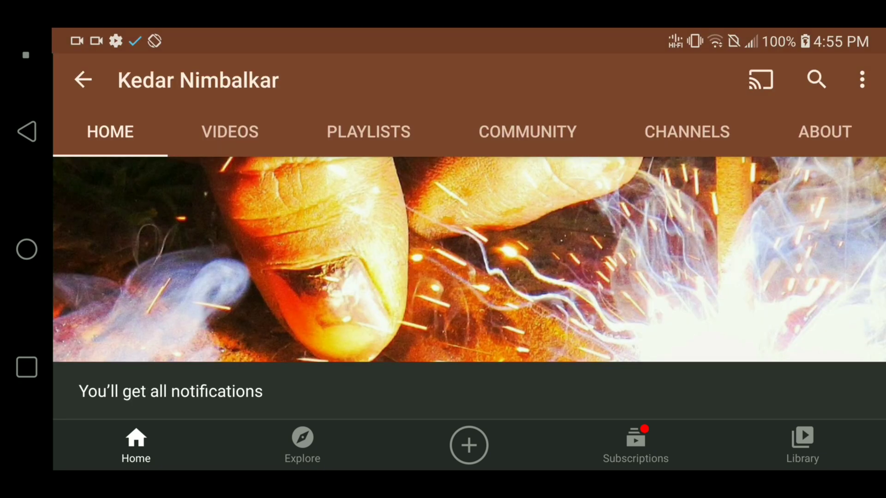
left_click(229, 132)
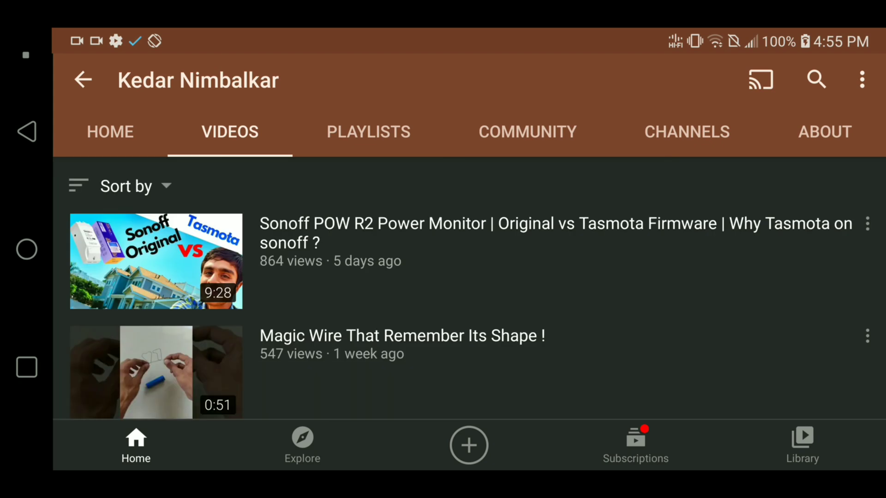
scroll(469, 277, "down", 10)
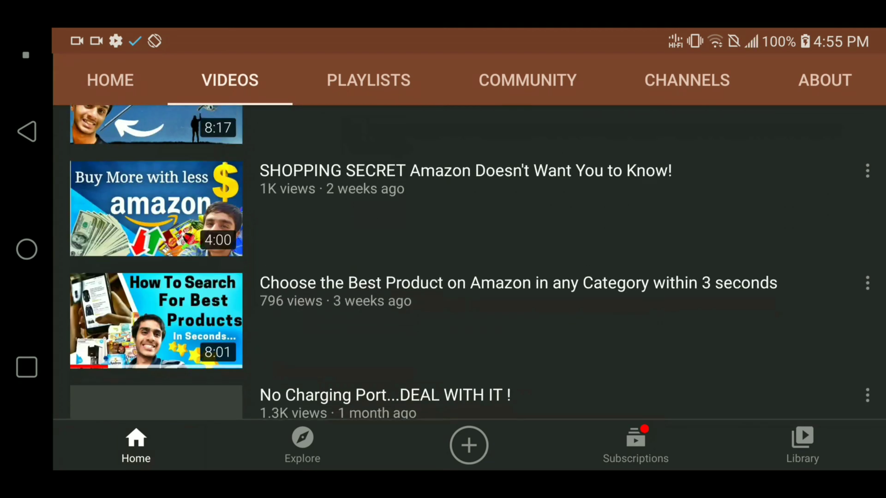
scroll(469, 277, "down", 10)
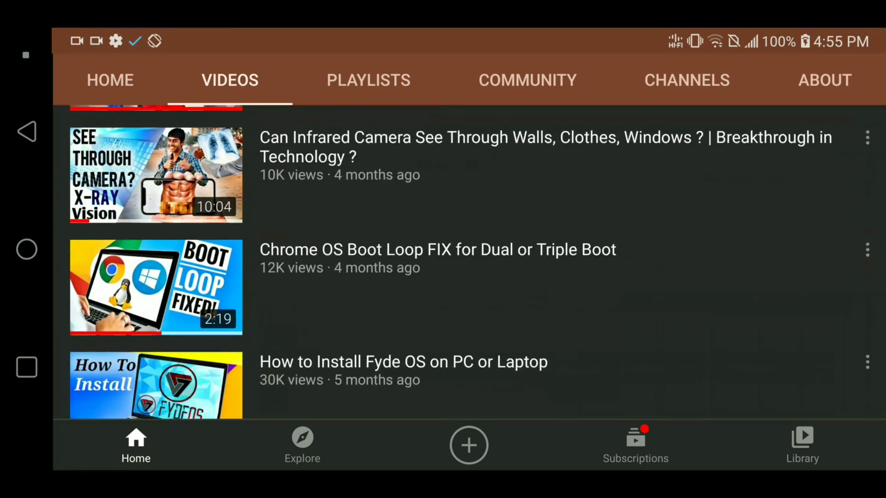
scroll(469, 276, "down", 15)
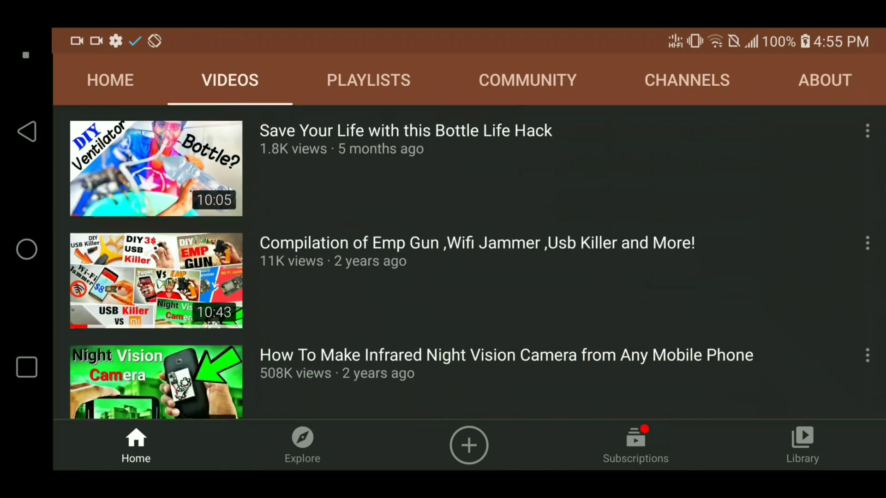
scroll(469, 276, "down", 12)
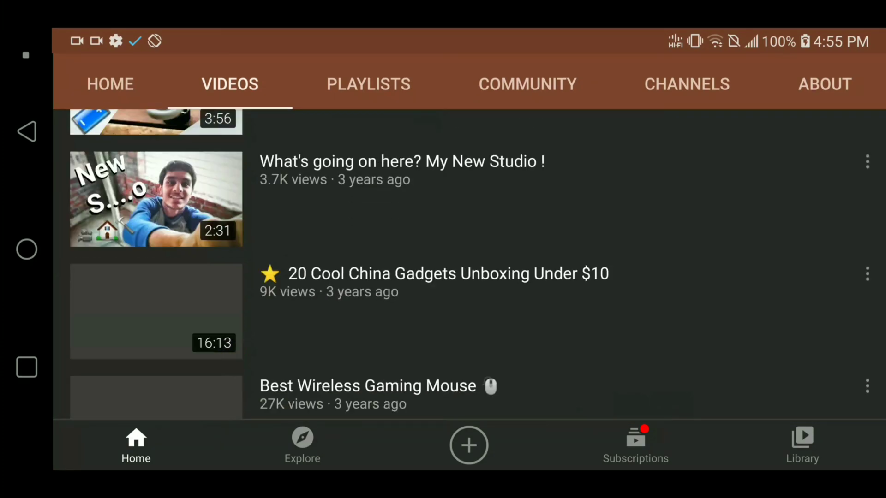
scroll(469, 277, "down", 10)
scroll(469, 276, "up", 20)
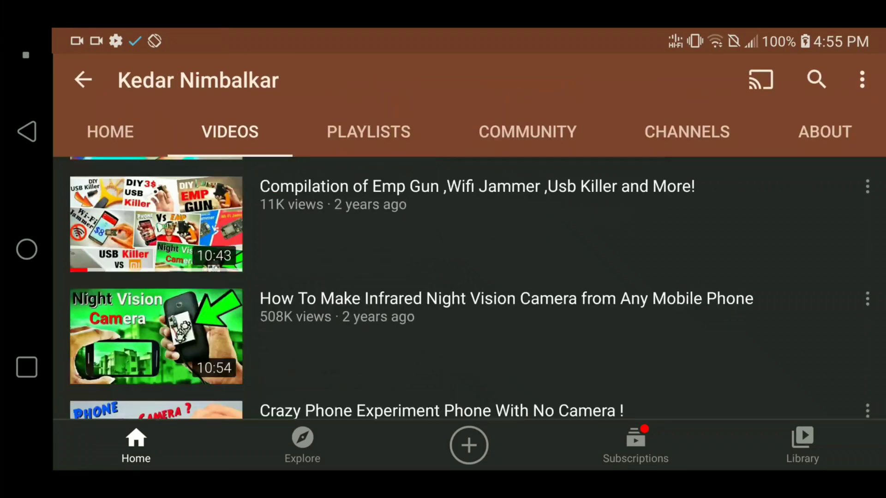
scroll(469, 277, "up", 15)
scroll(469, 277, "down", 5)
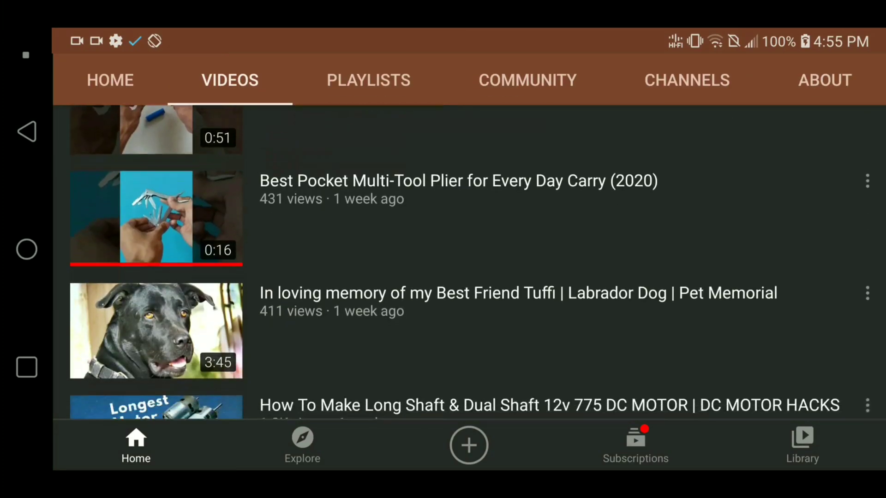
scroll(469, 277, "down", 8)
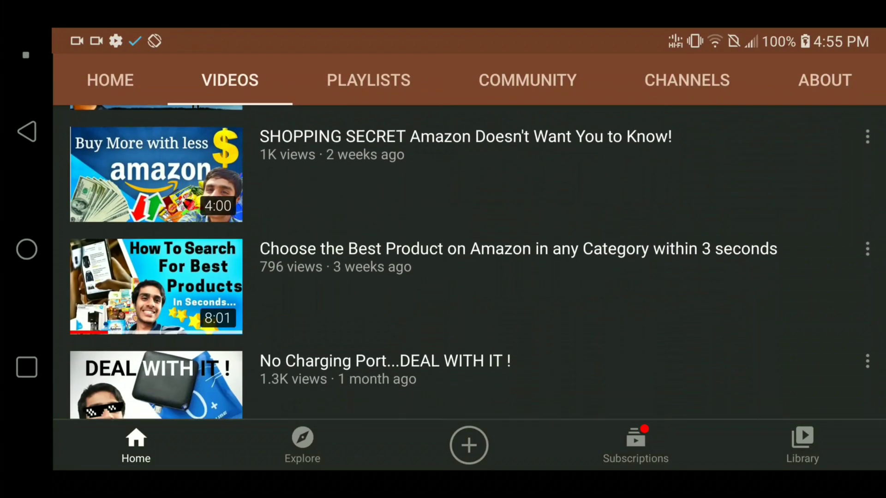